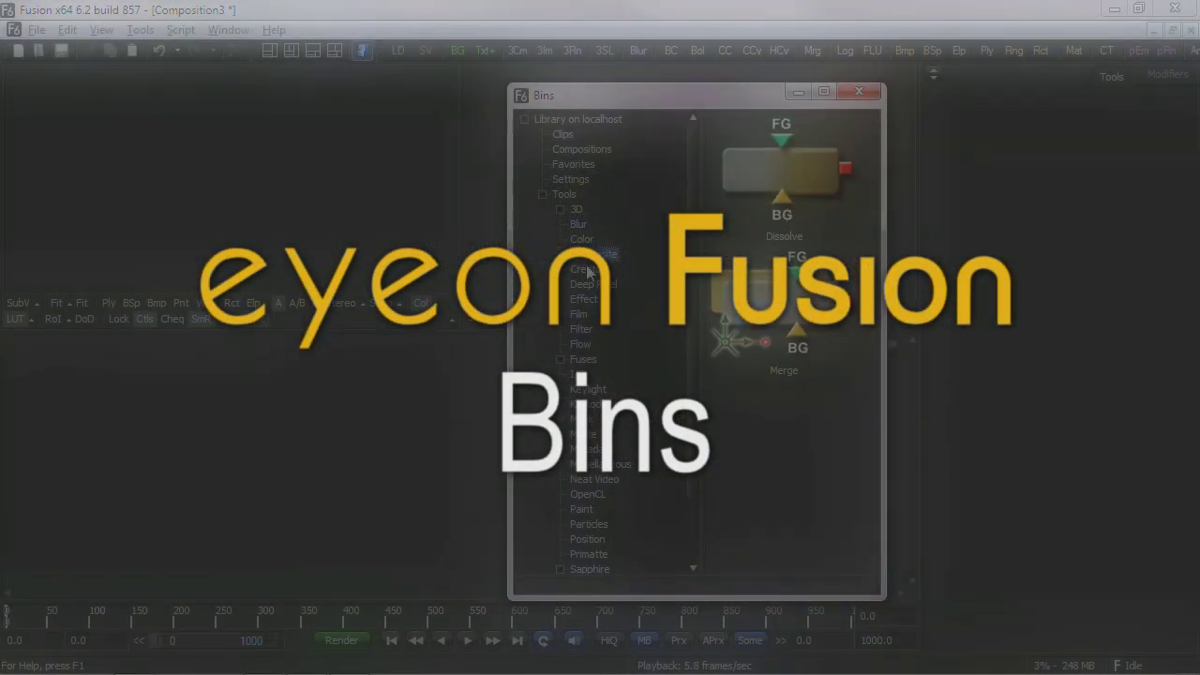
Browse the Creator, Deep Pixel, Clips, Favorites and Settings bins, ending on the 3D tools.
click(585, 270)
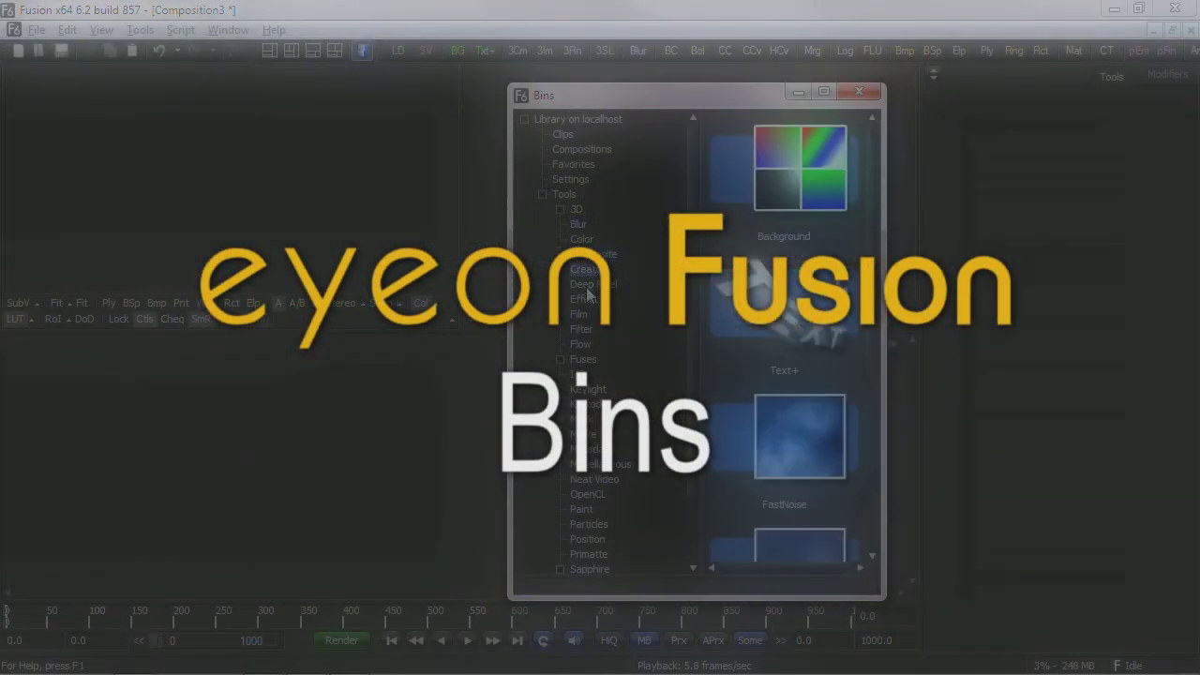
click(587, 284)
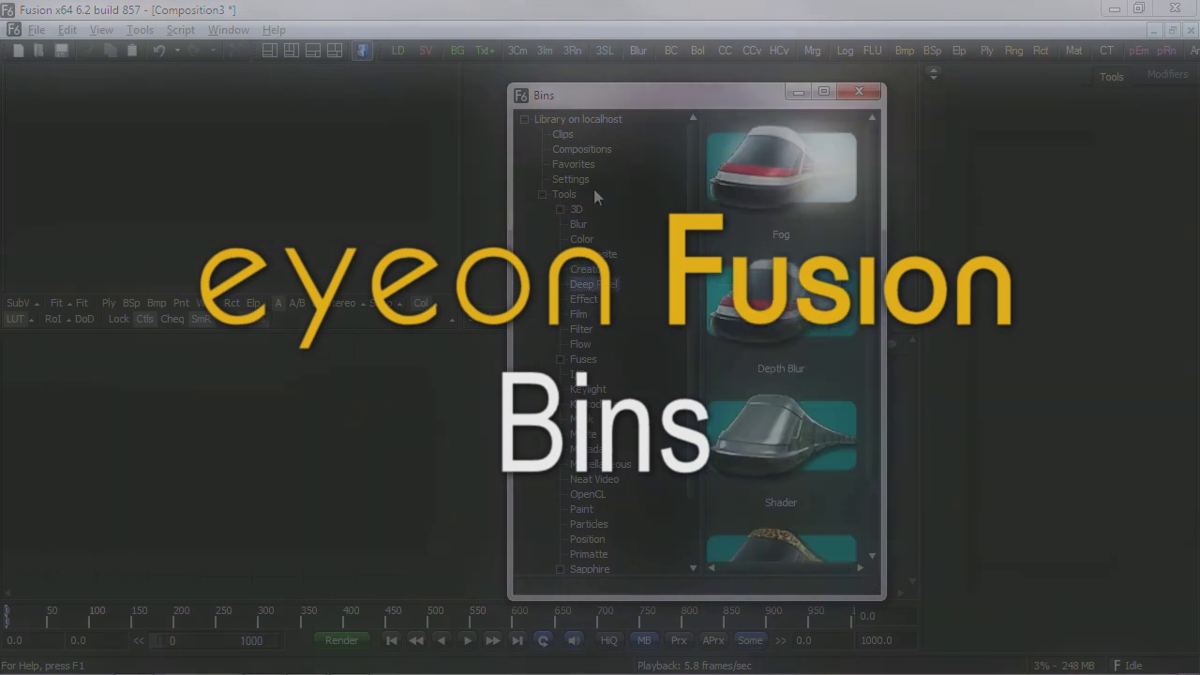
click(564, 136)
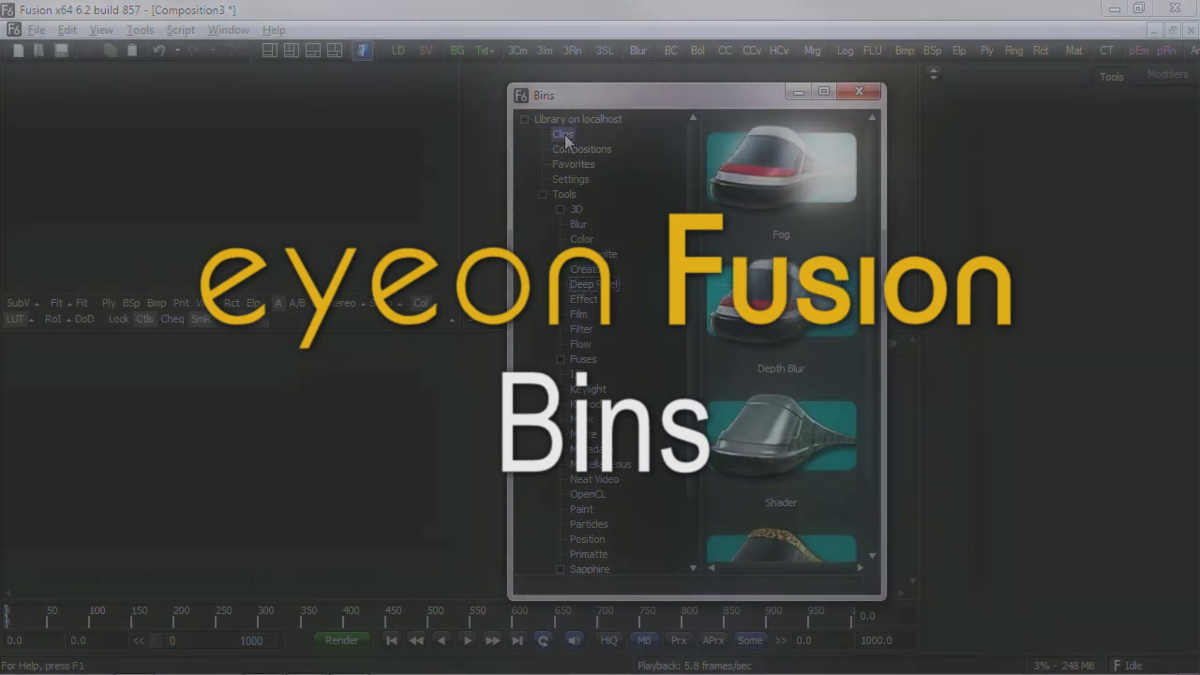
click(569, 165)
click(569, 180)
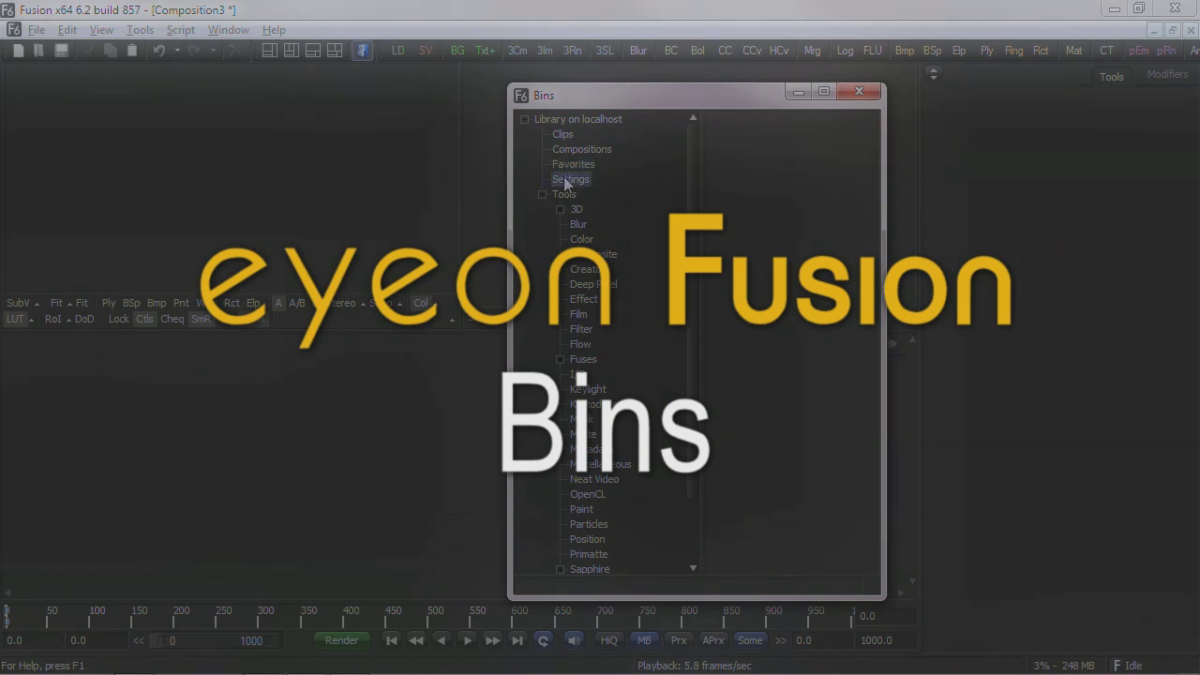
click(577, 210)
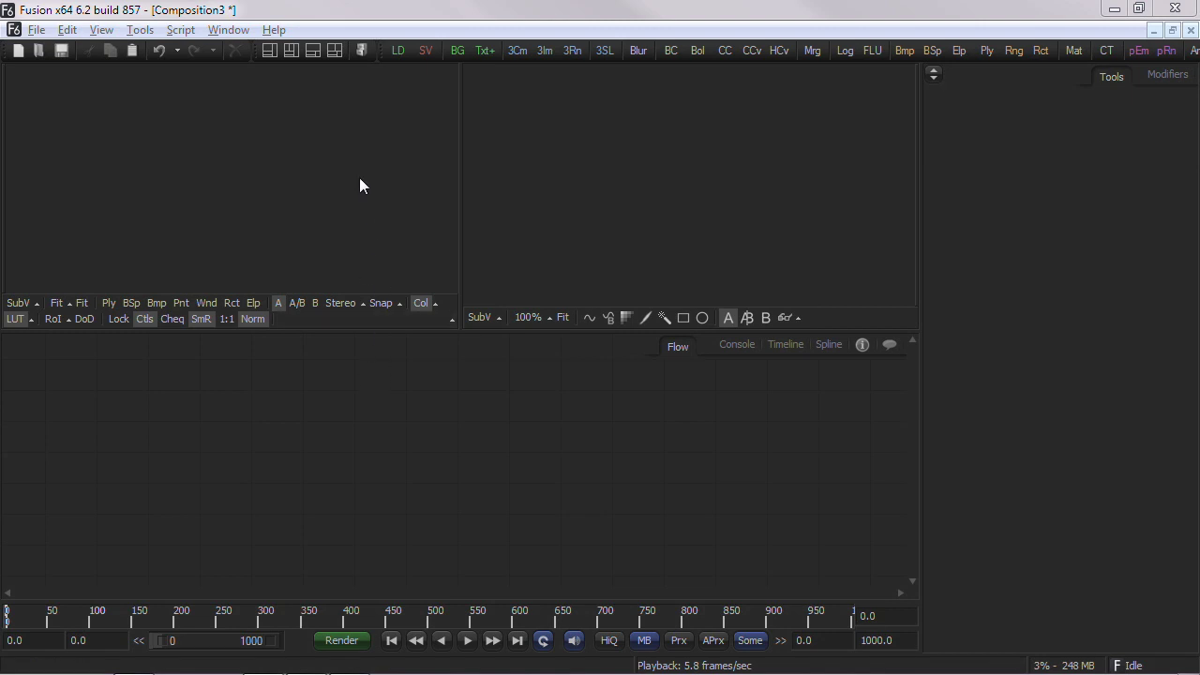
Bring up the Bins library window from the toolbar.
click(358, 52)
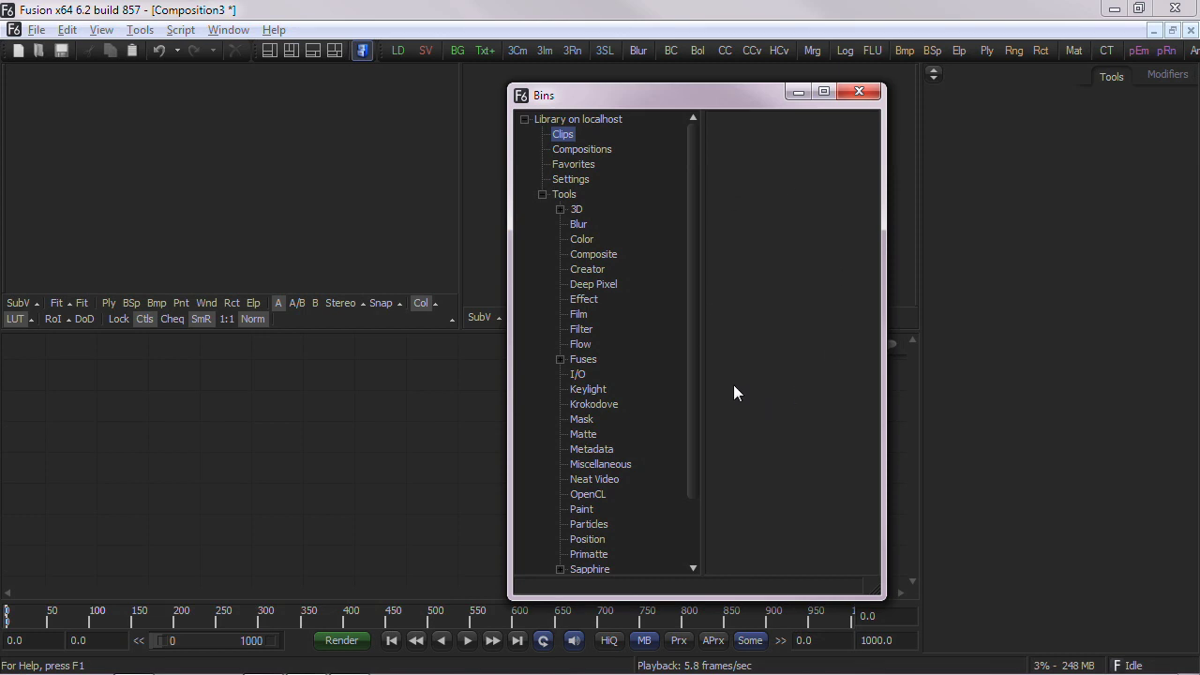
Browse Clips, Compositions, Favorites, Settings and the Blur, Color, Composite, Creator and Deep Pixel tools.
click(586, 116)
click(568, 133)
click(569, 148)
click(571, 166)
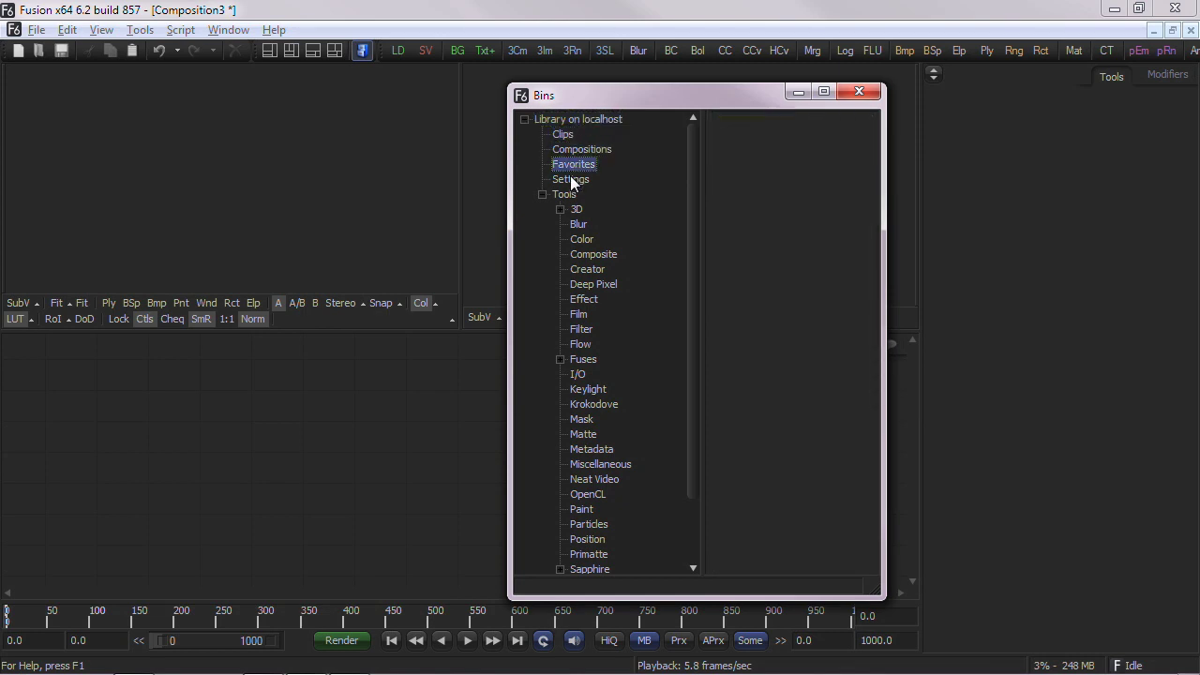
click(571, 180)
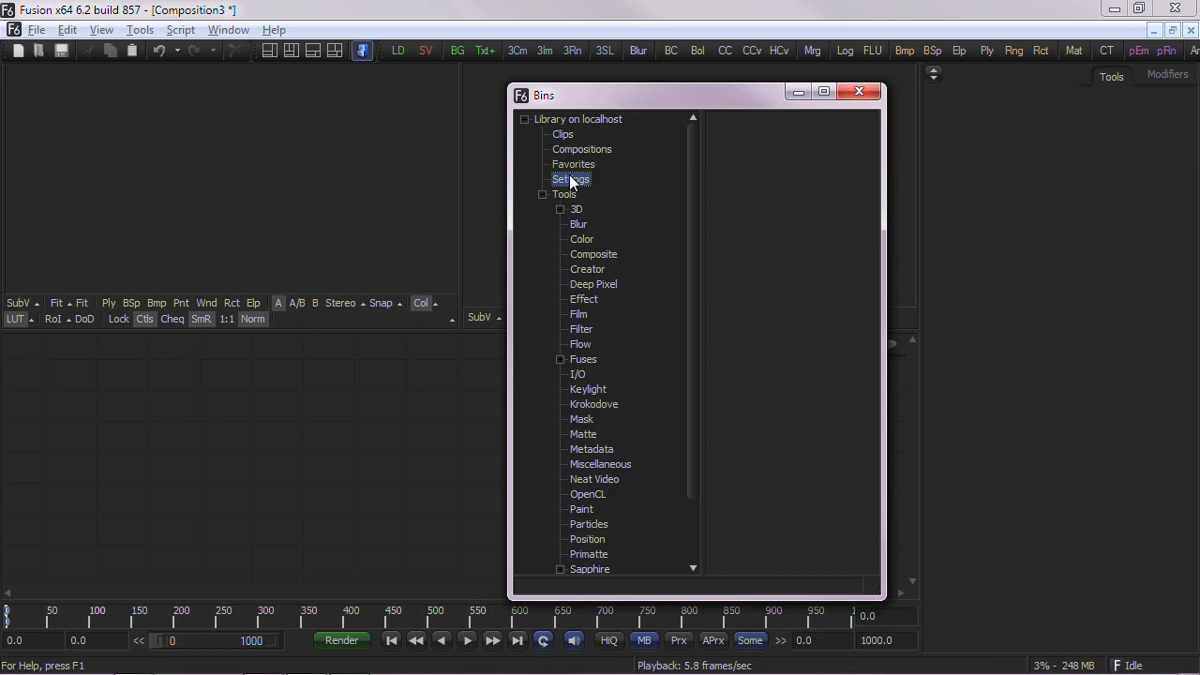
click(571, 194)
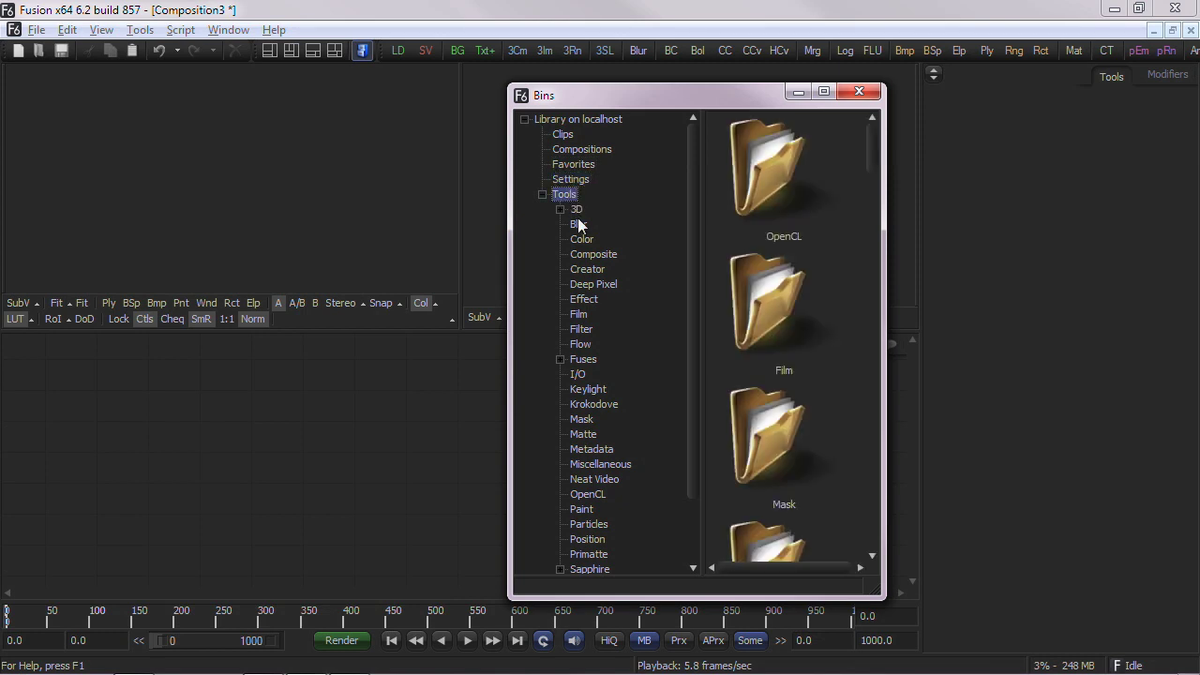
click(578, 224)
click(582, 238)
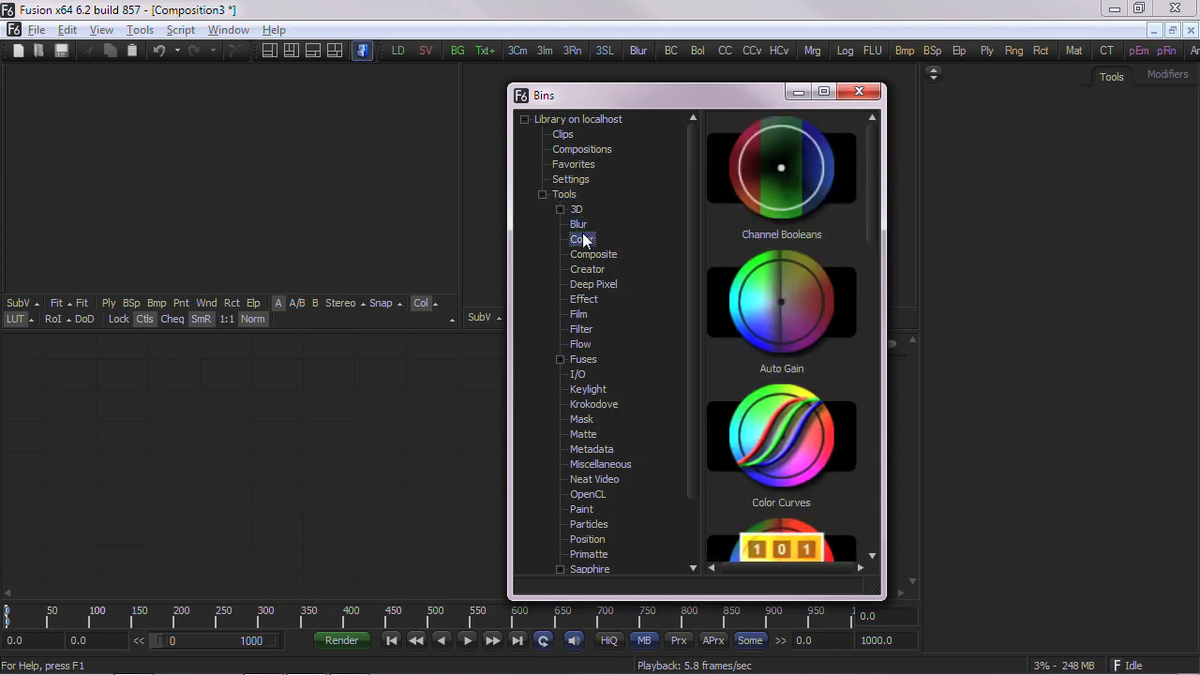
click(587, 251)
click(586, 267)
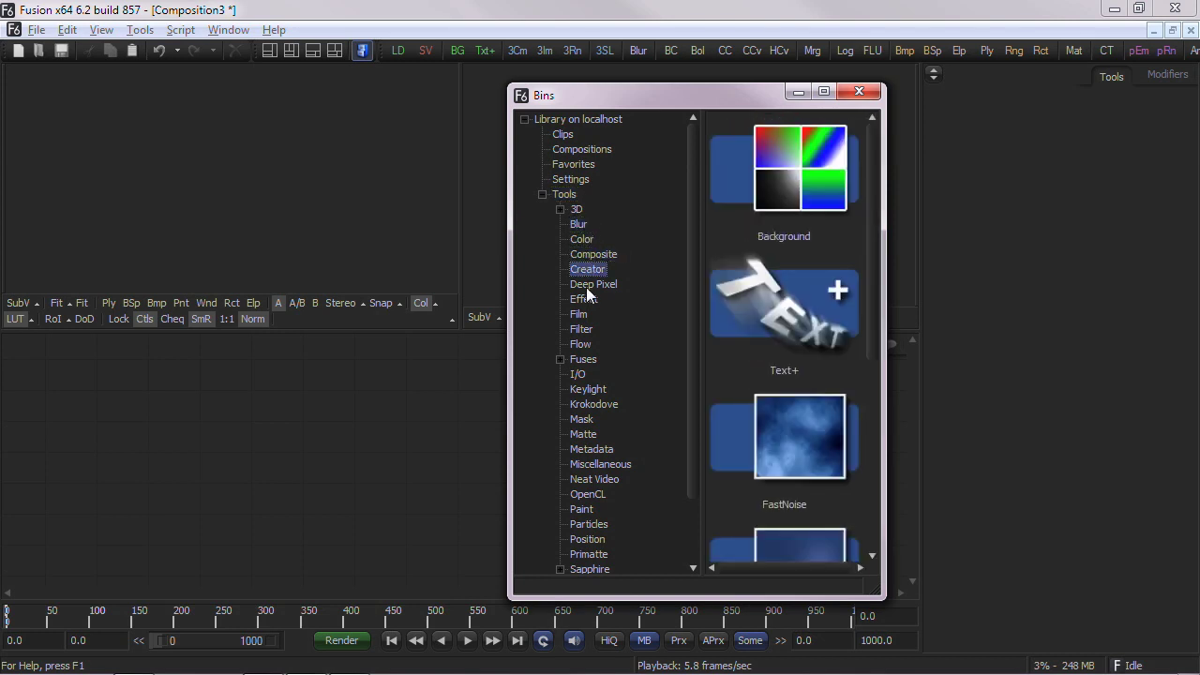
click(586, 285)
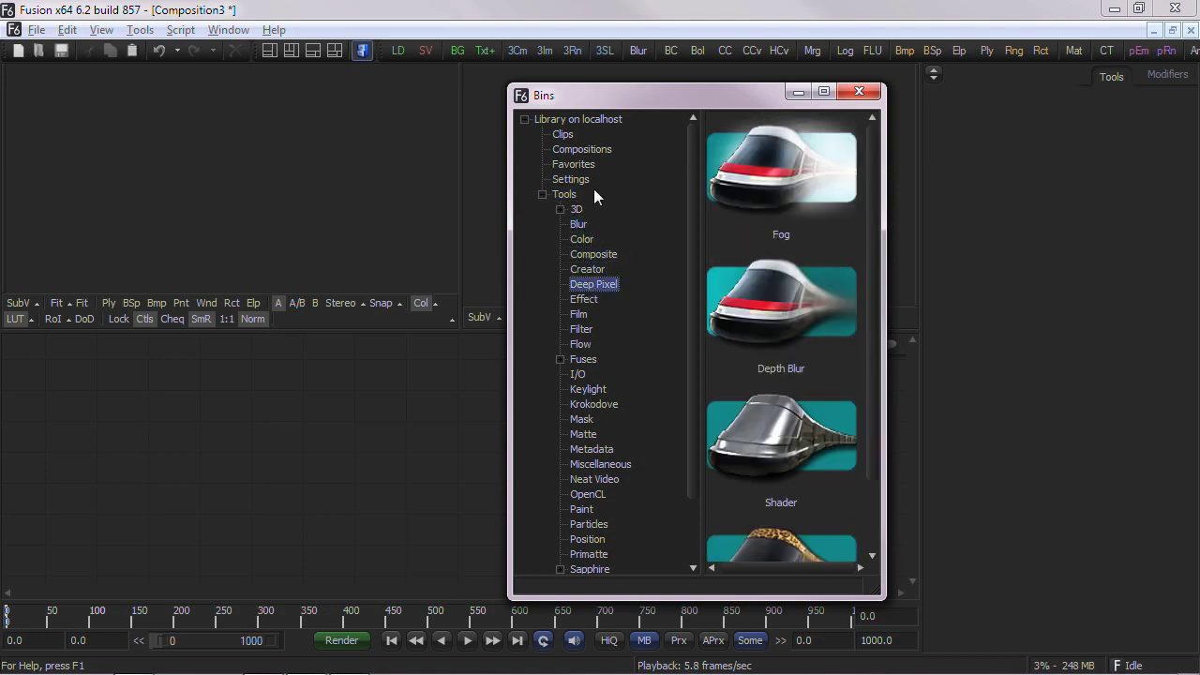
Browse the 3D, Color, Film, Krokodove and Miscellaneous tools, then open the empty Clips bin's context menu.
click(566, 138)
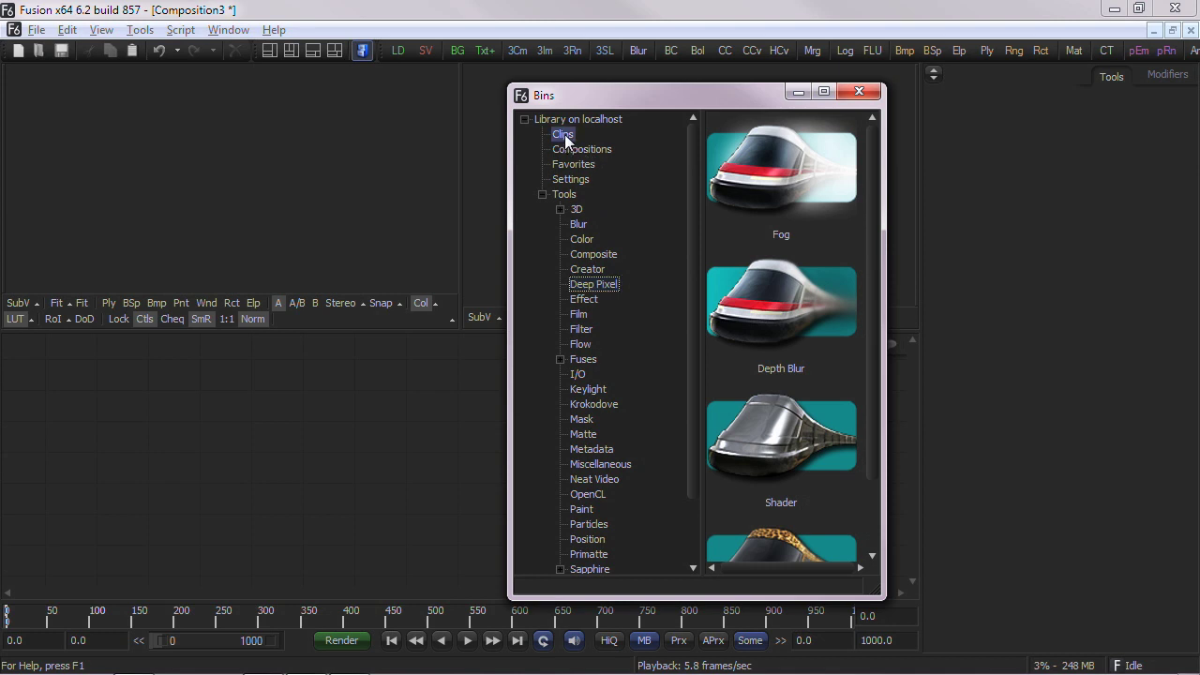
click(566, 165)
click(569, 179)
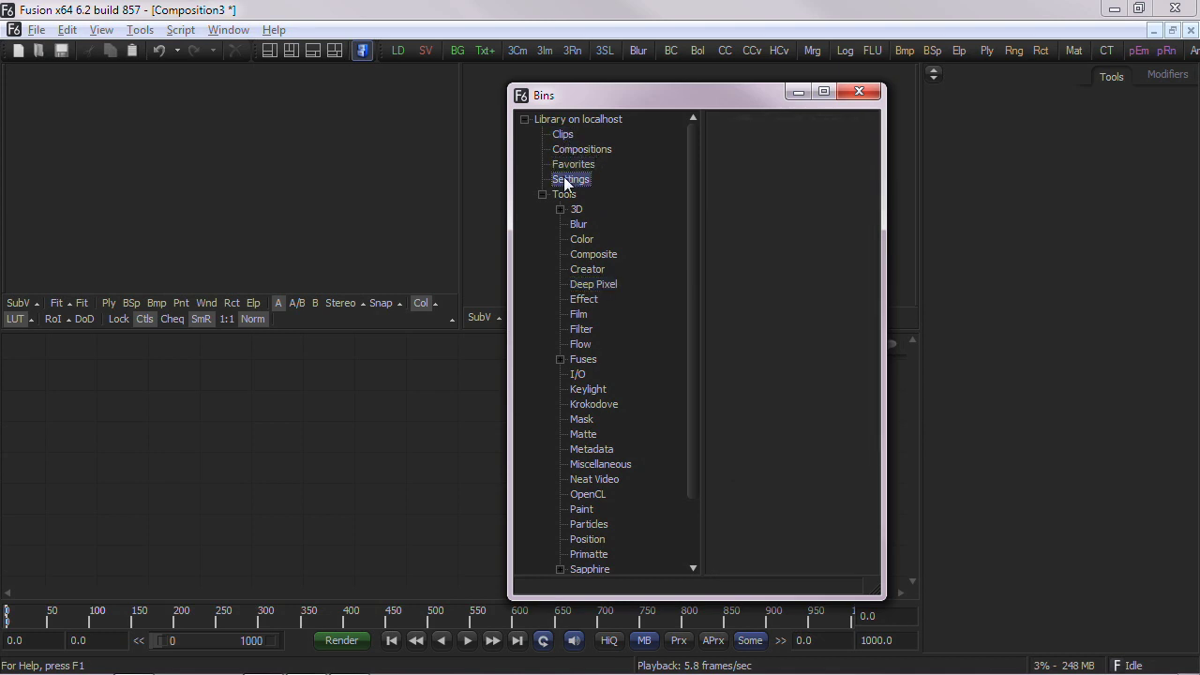
click(577, 210)
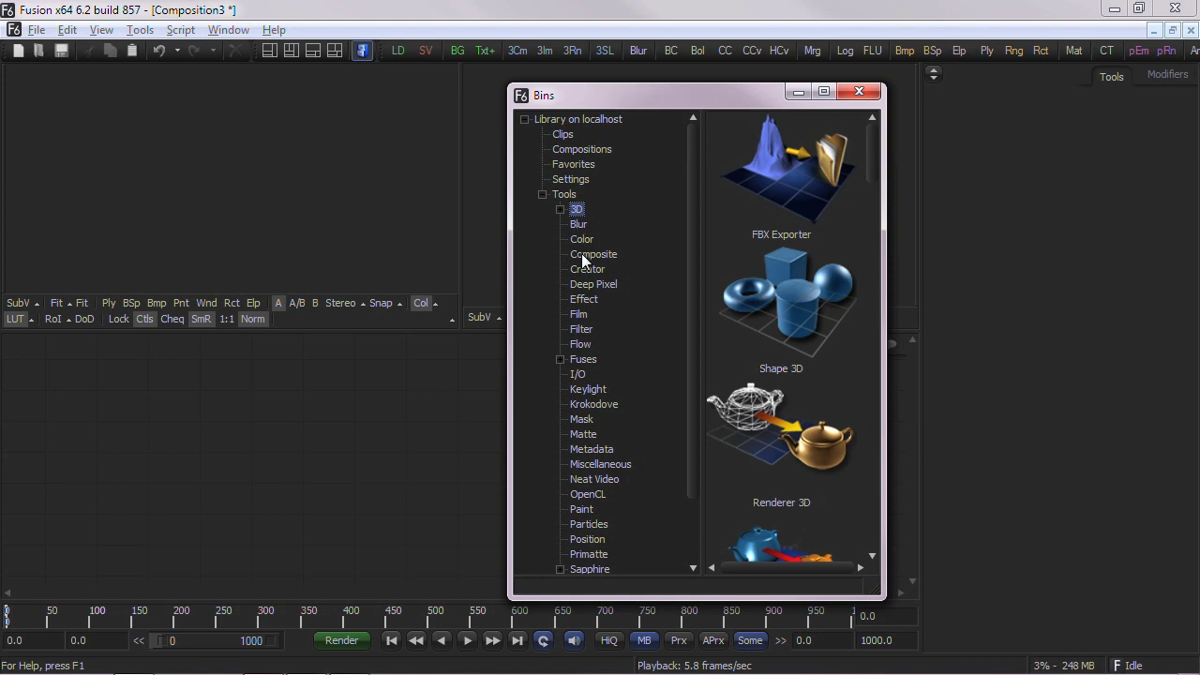
click(585, 241)
click(584, 312)
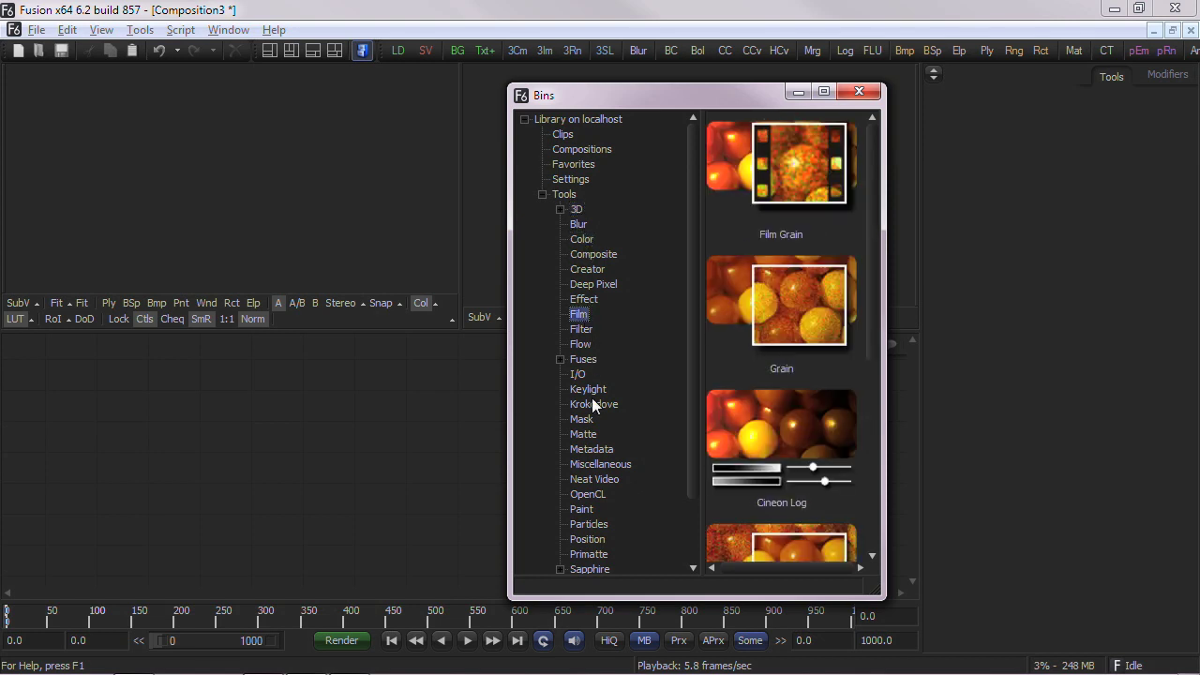
click(594, 405)
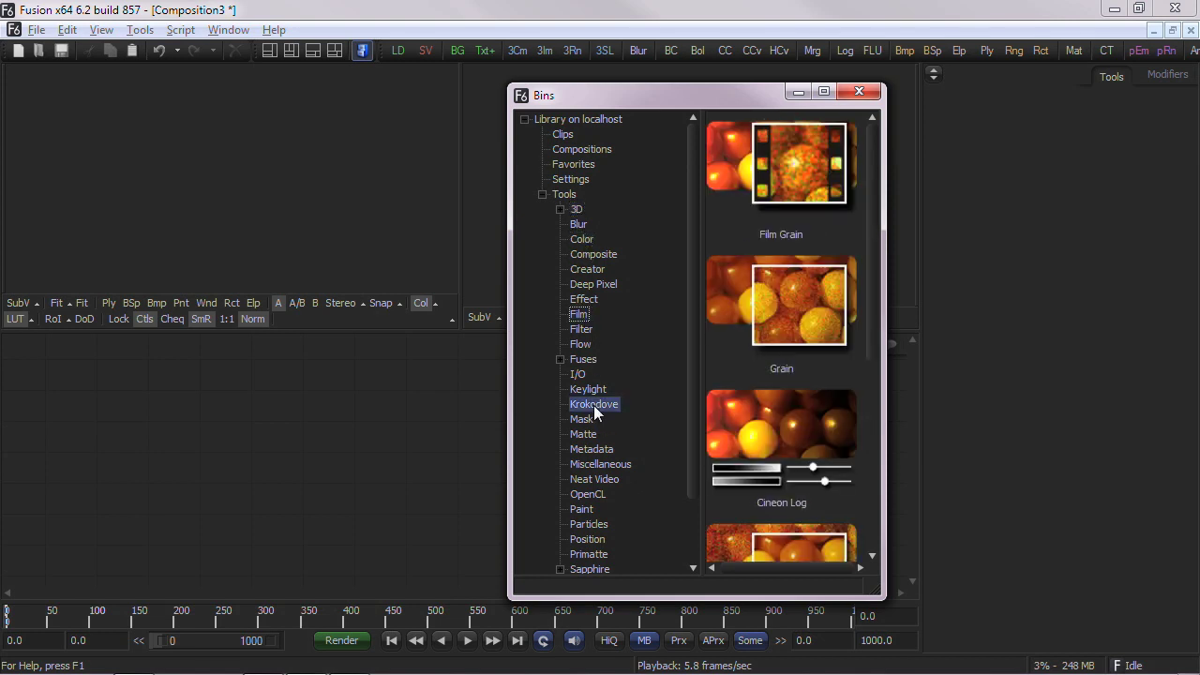
click(597, 464)
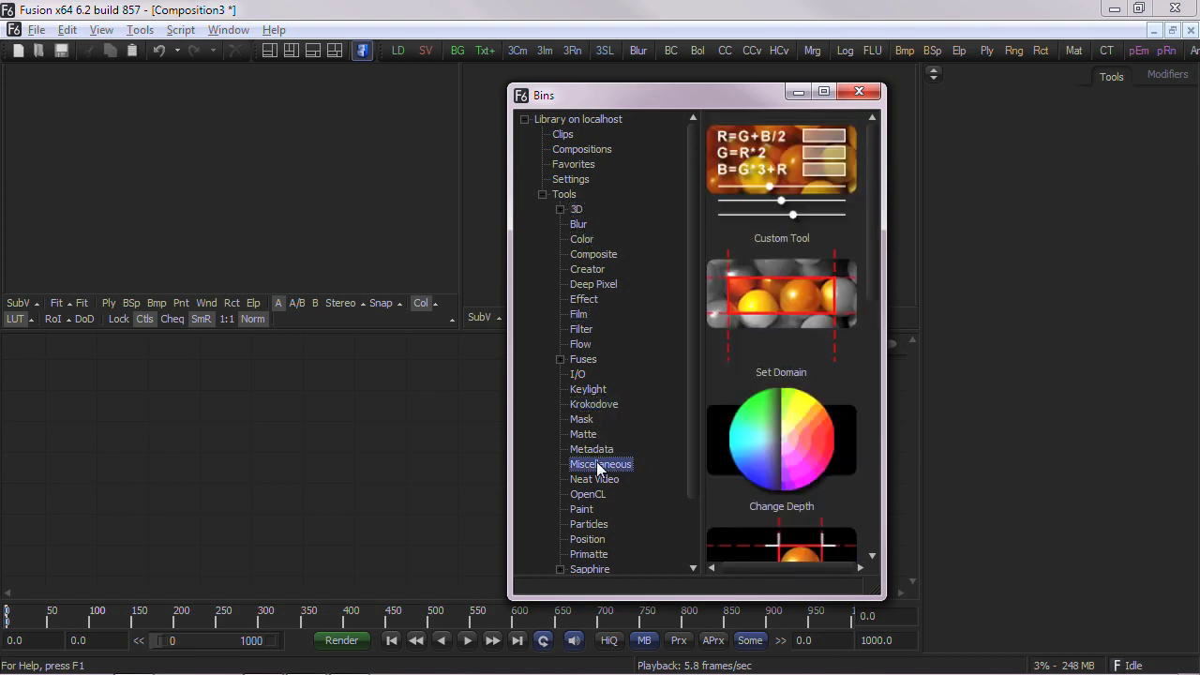
click(563, 134)
right_click(735, 153)
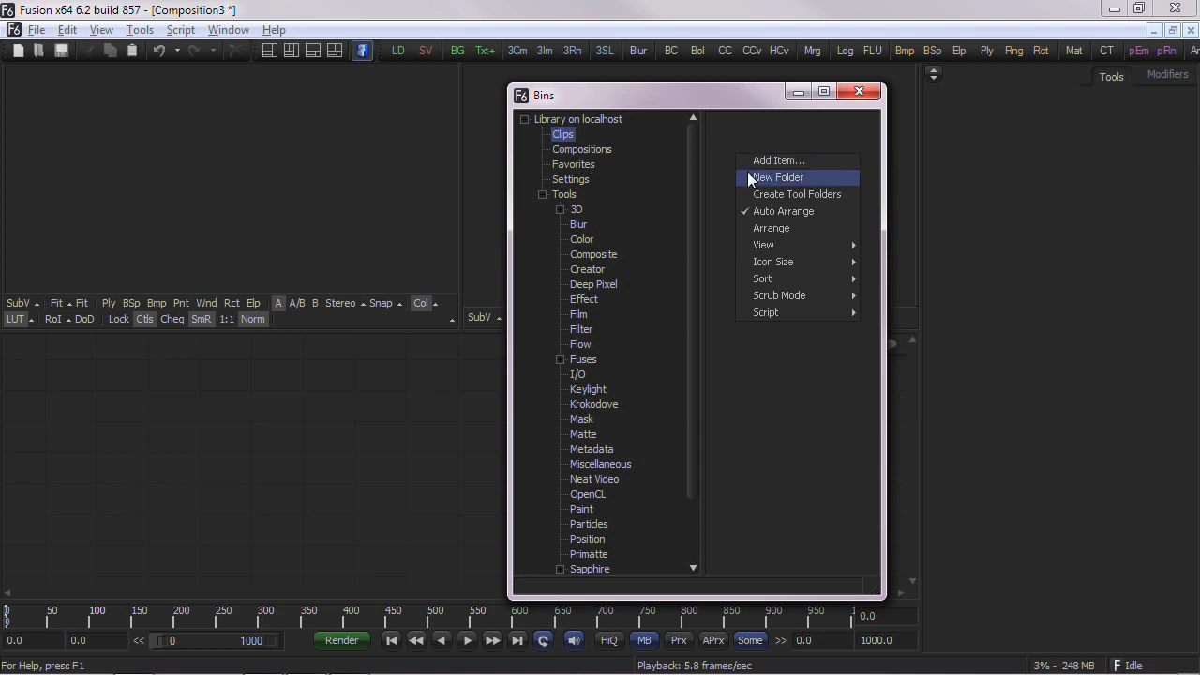
Create a folder named 'My clips' in the Clips bin and open it.
click(747, 171)
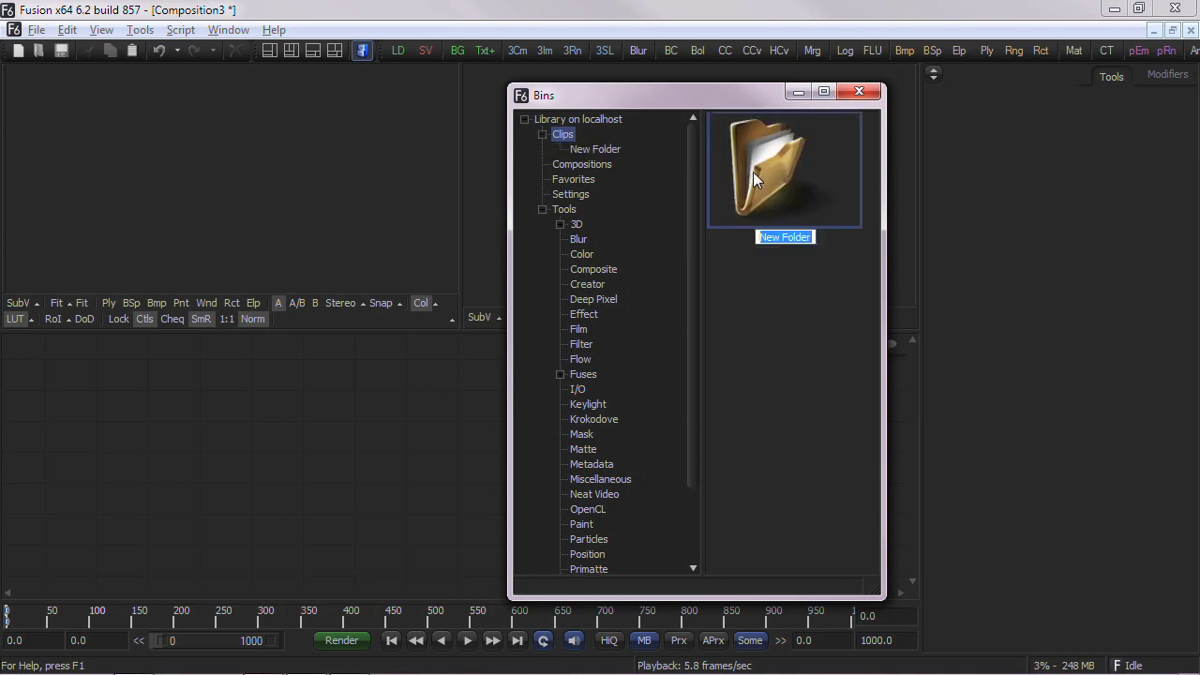
text(My clips)
key(Return)
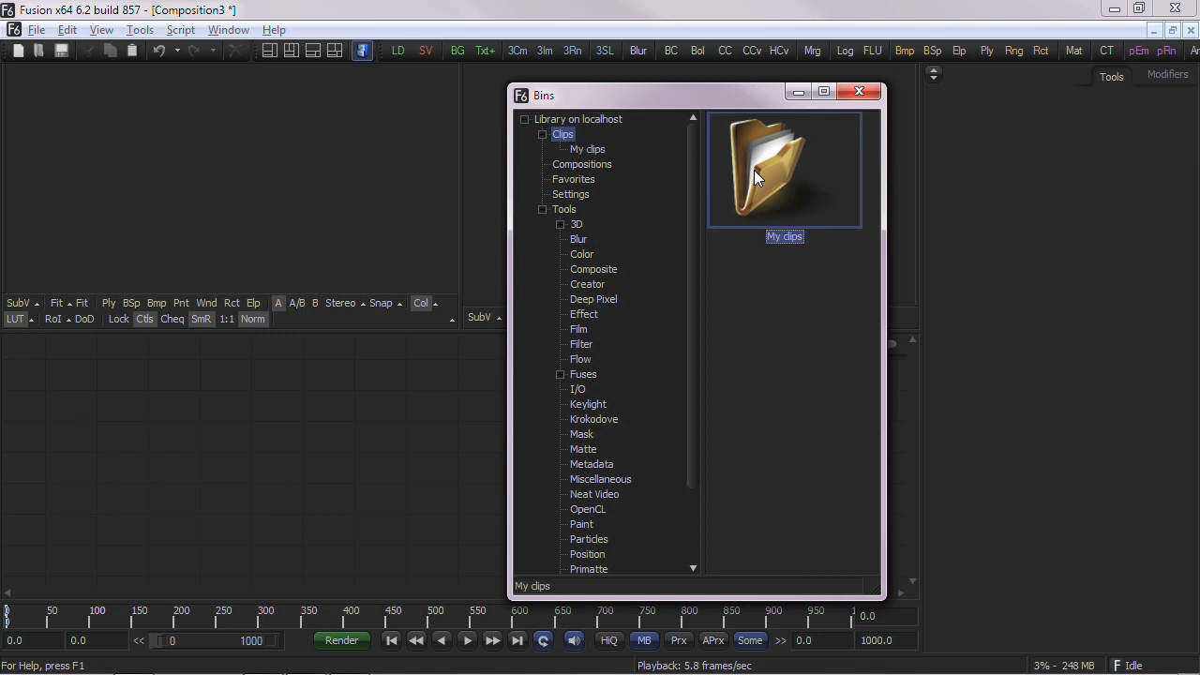
double_click(783, 161)
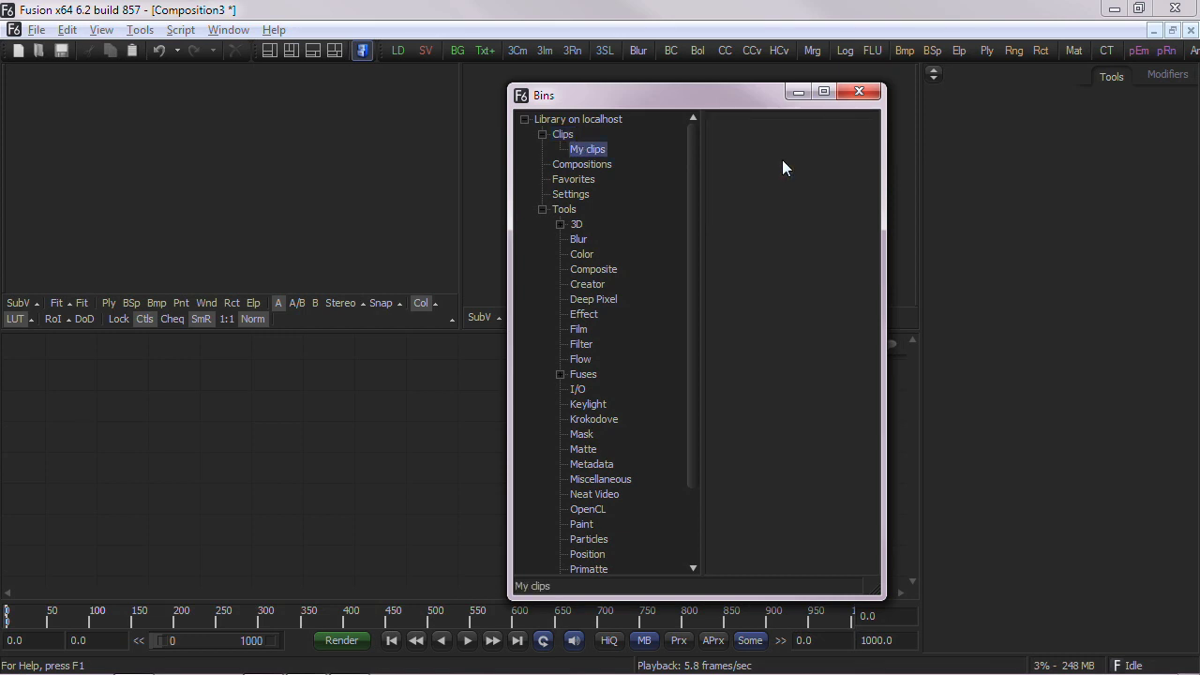
Add the flyinglogo####.jpg (0..130) image sequence to the My clips bin.
right_click(783, 162)
click(798, 168)
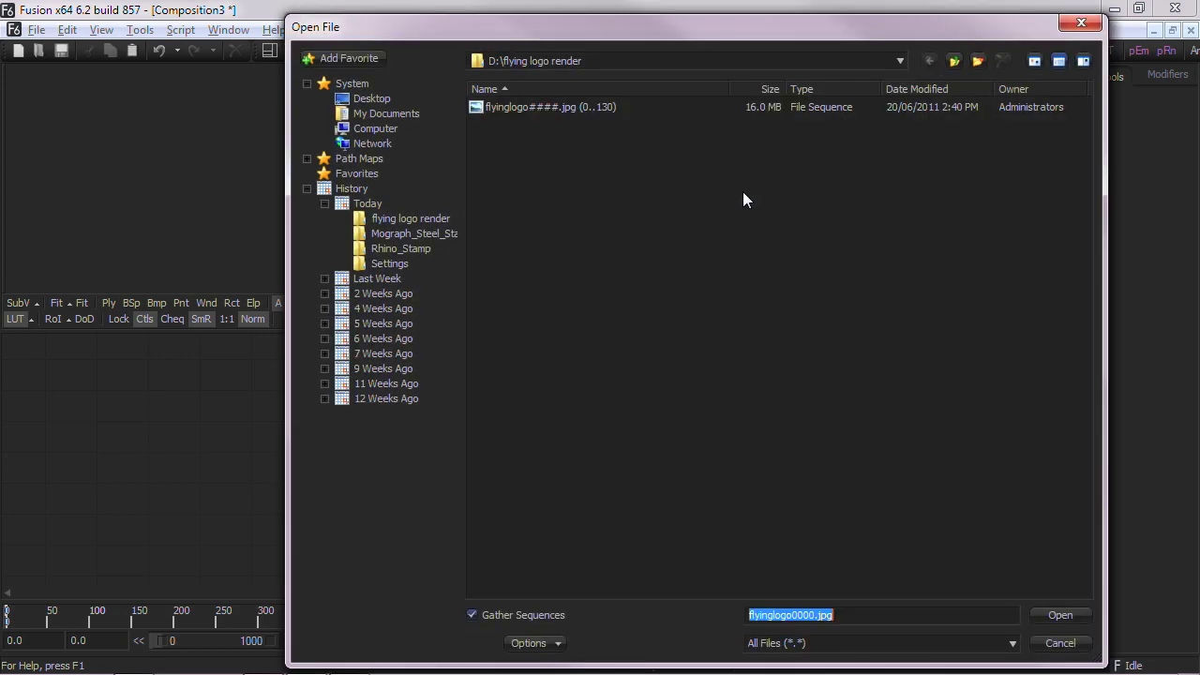
double_click(492, 105)
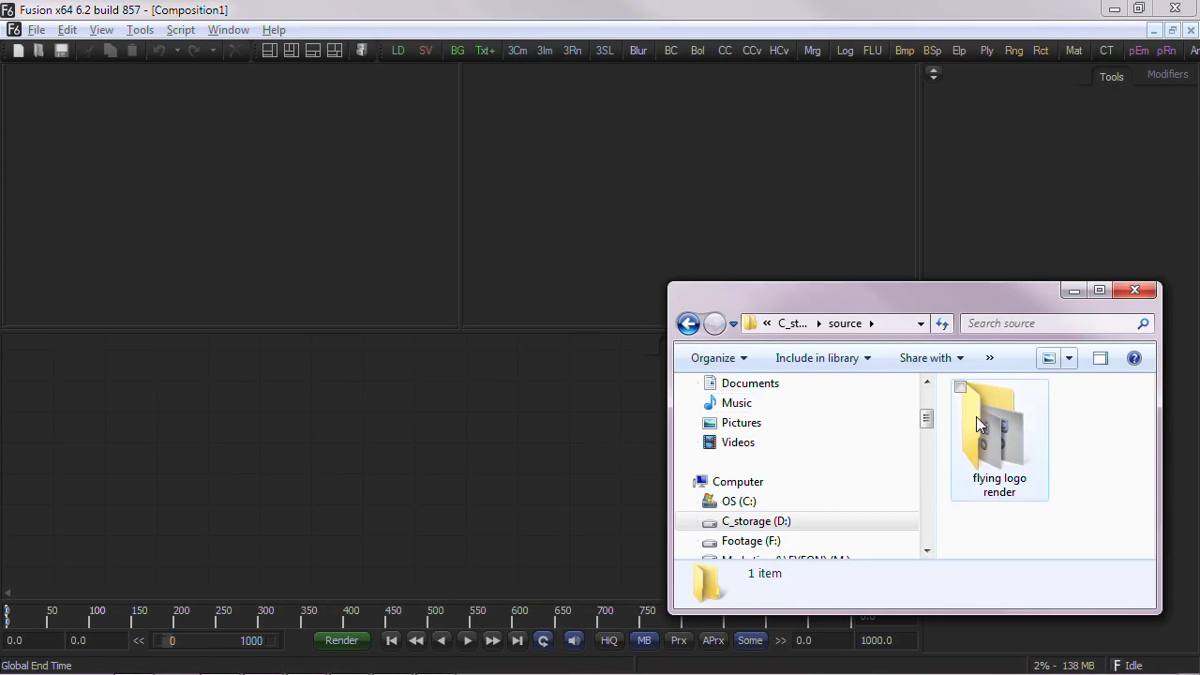
drag(976, 416, 431, 442)
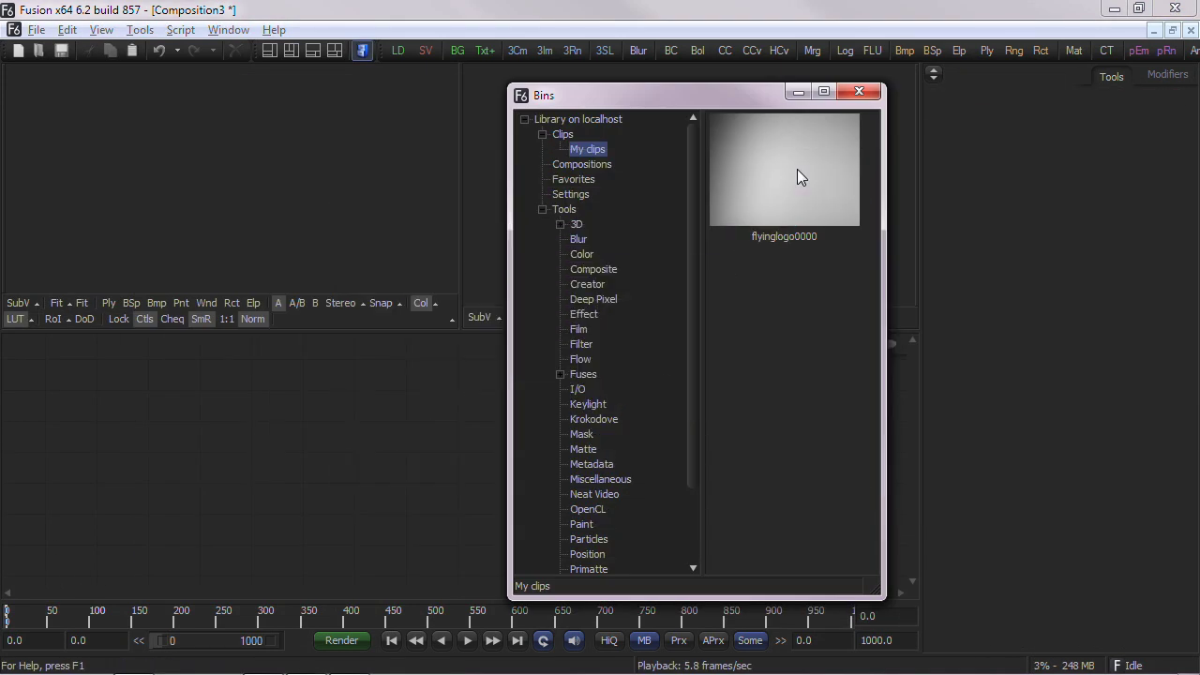
Play the flyinglogo0000 clip in the viewer, then drag it into the flow as a Loader.
double_click(793, 170)
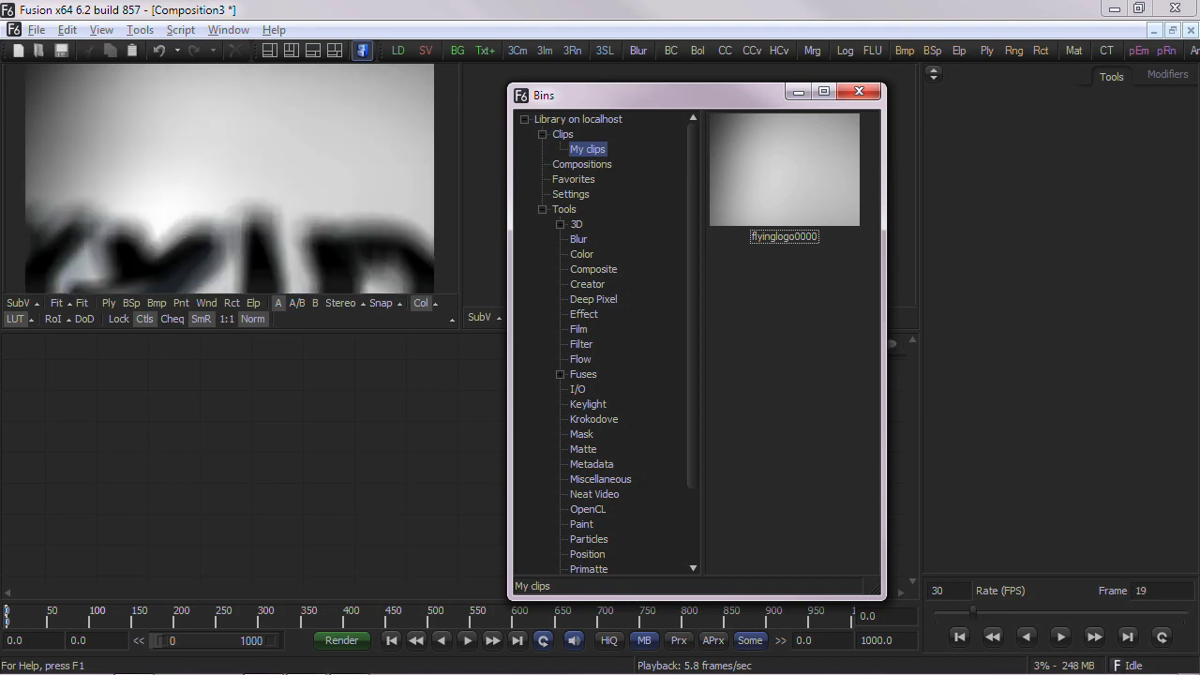
click(763, 219)
right_click(791, 165)
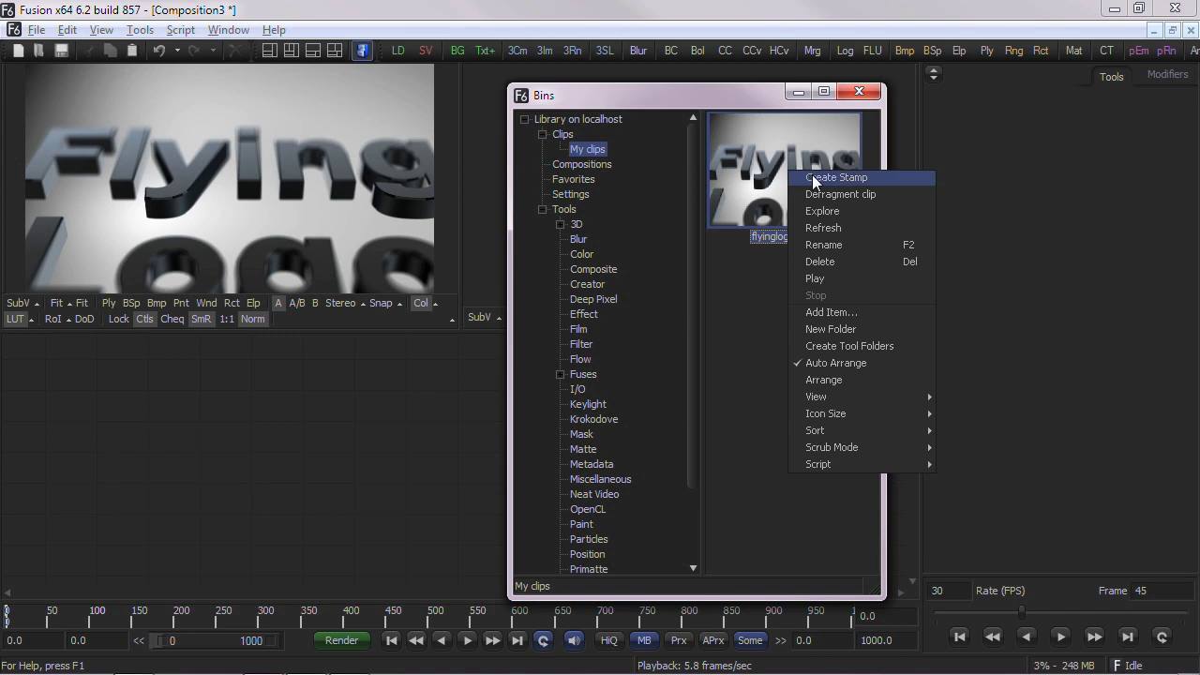
click(830, 178)
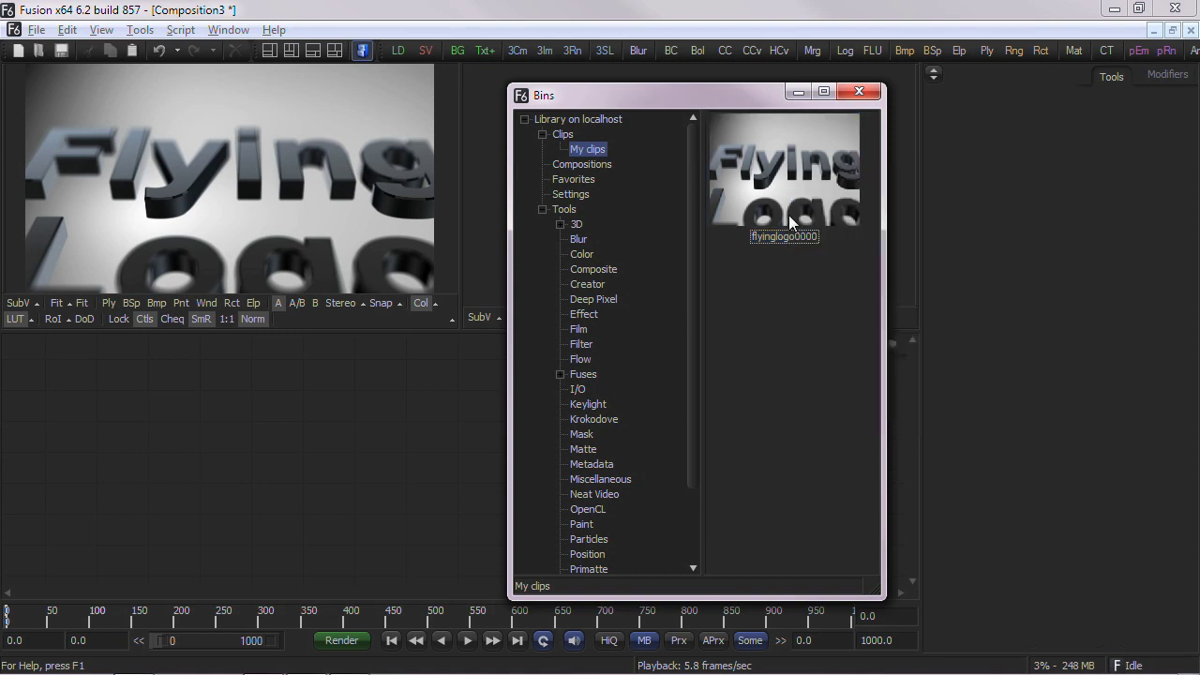
drag(791, 222, 187, 432)
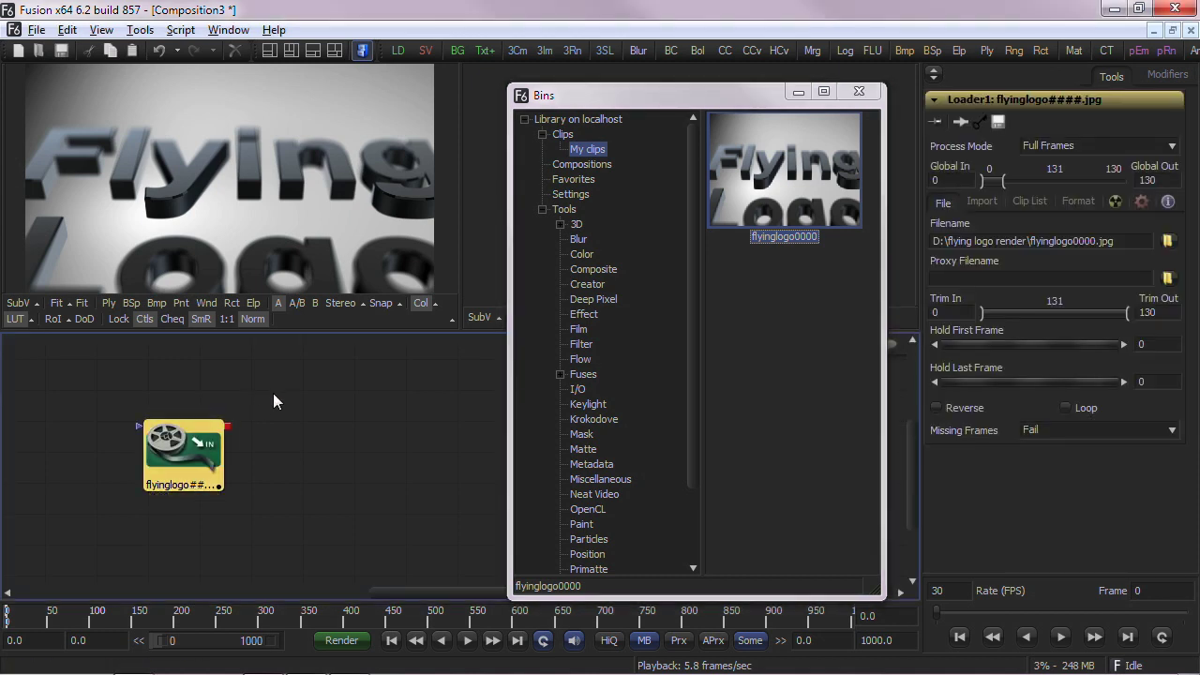
Add Channel Booleans, replace it with Auto Gain, and connect the flyinglogo loader to AutoGain1.
click(282, 384)
click(581, 254)
drag(782, 169, 316, 443)
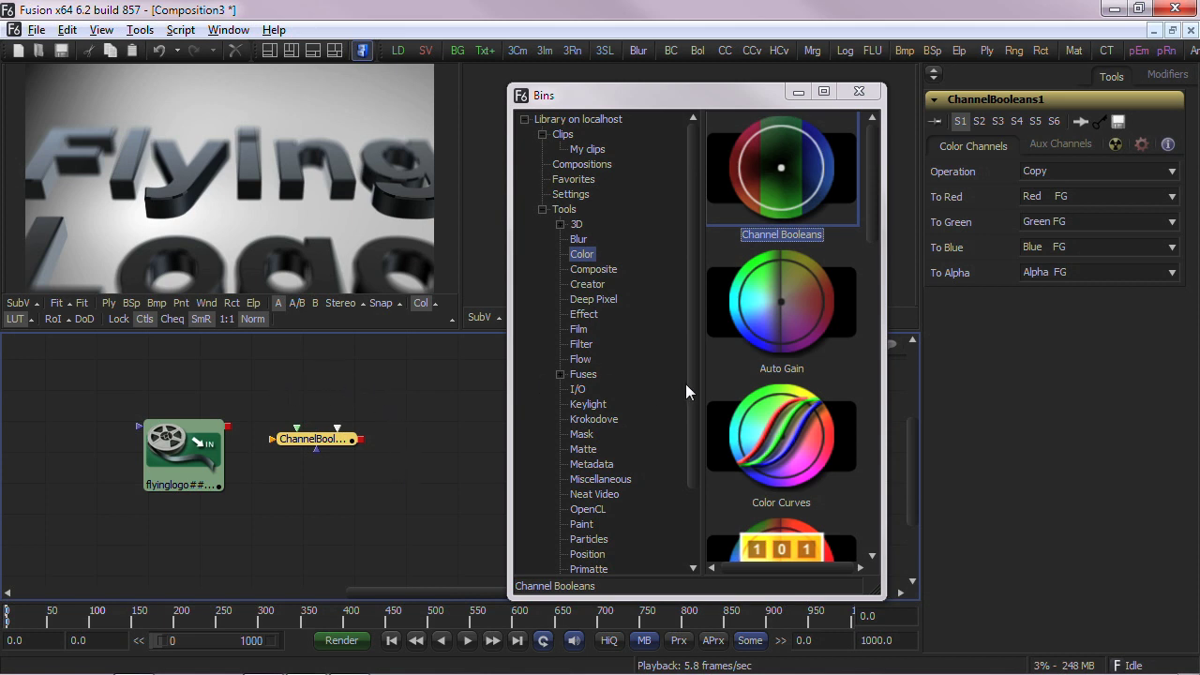
drag(806, 356, 309, 439)
click(617, 378)
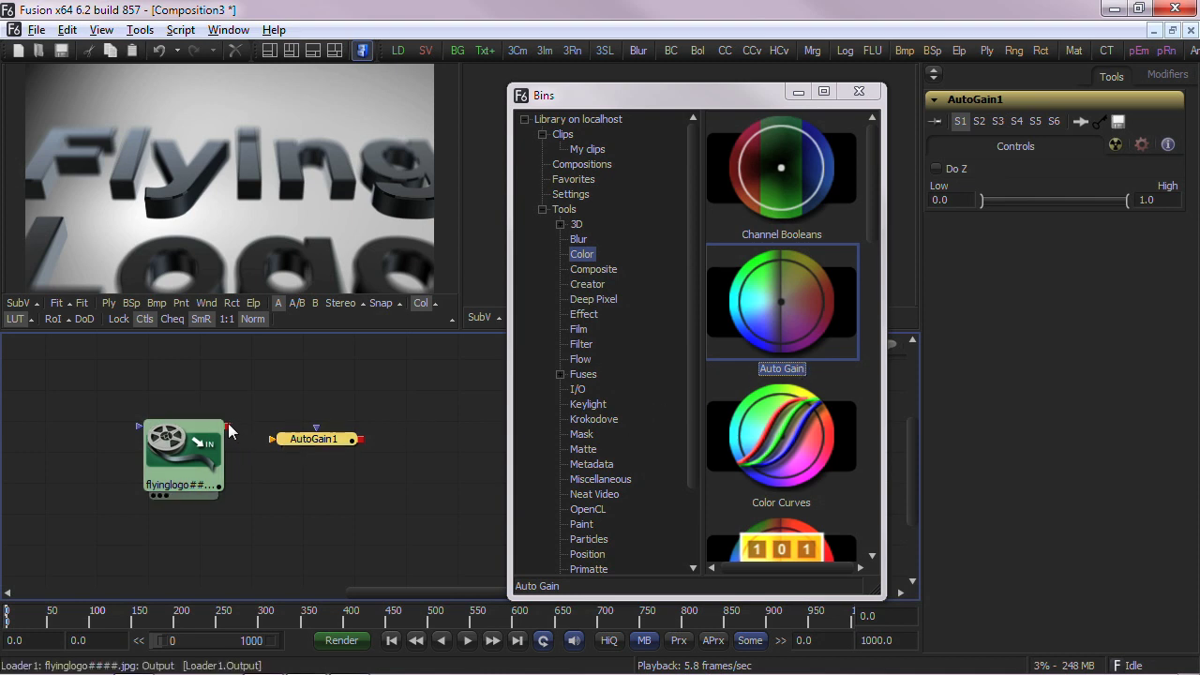
drag(229, 428, 274, 443)
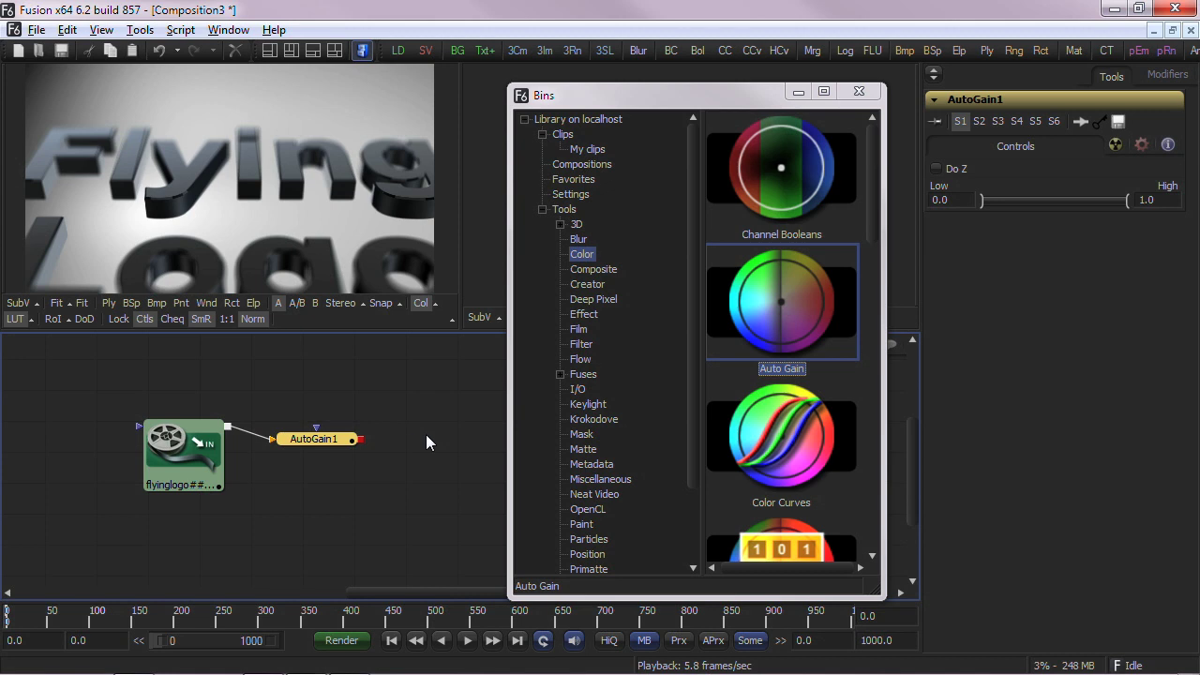
Show AutoGain1 in the left viewer and chain Color Curves and Color Matrix after it.
drag(310, 439, 309, 220)
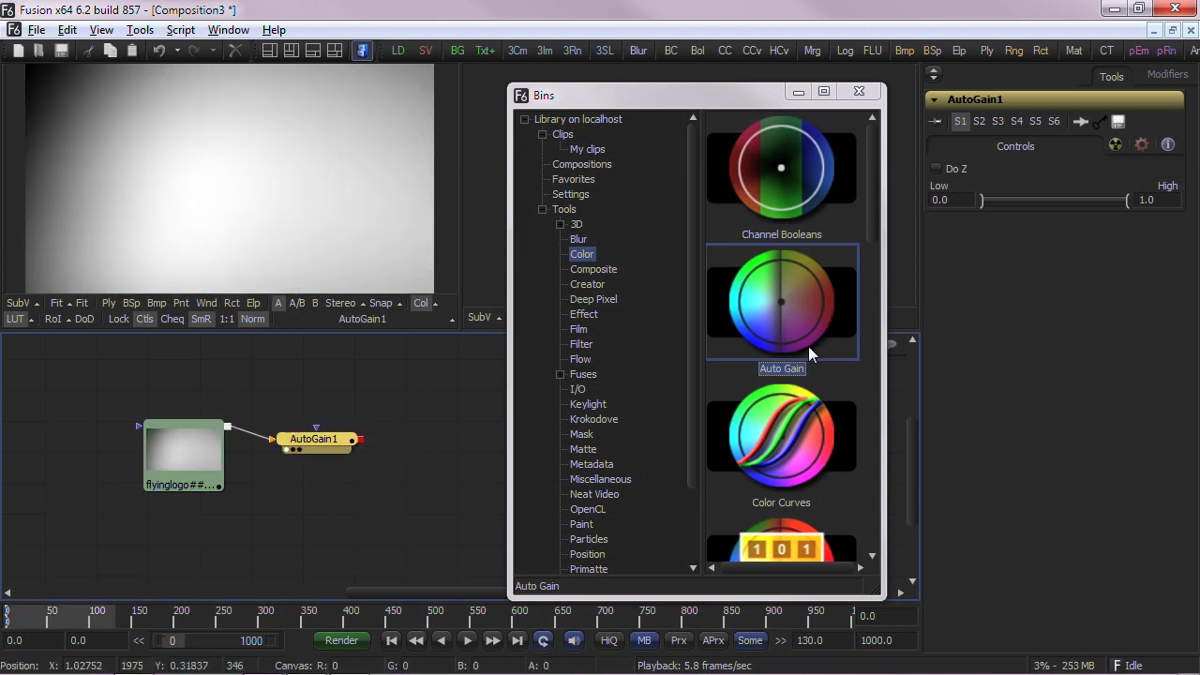
drag(803, 460, 229, 199)
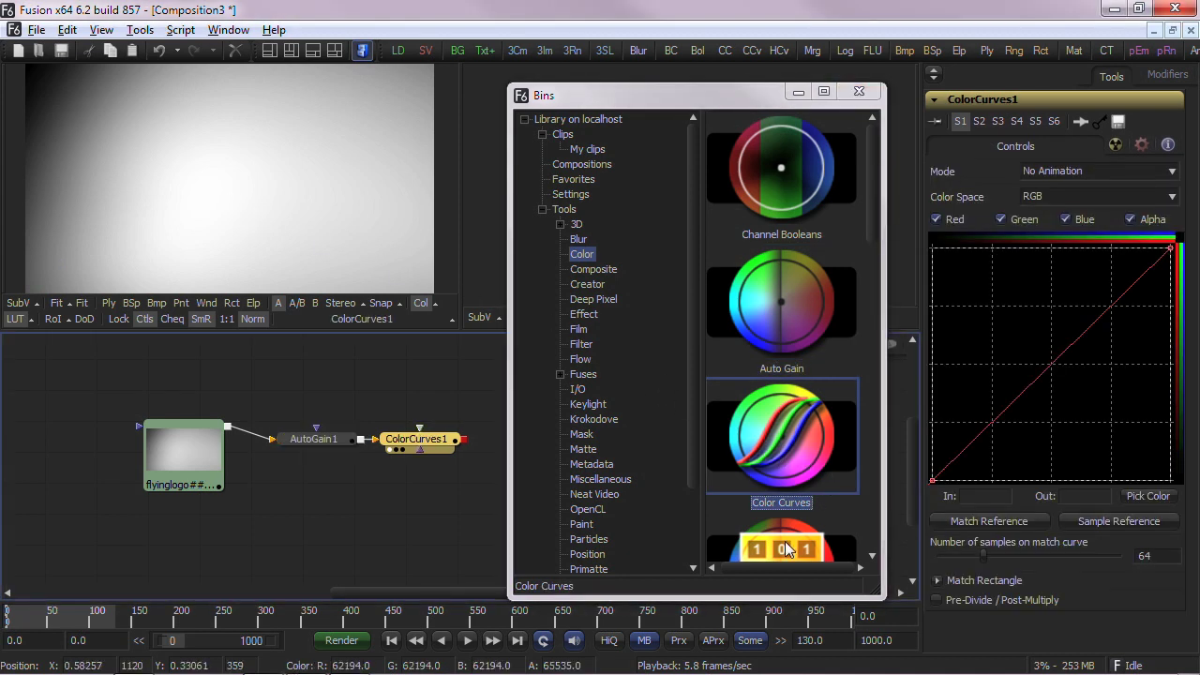
drag(788, 548, 272, 149)
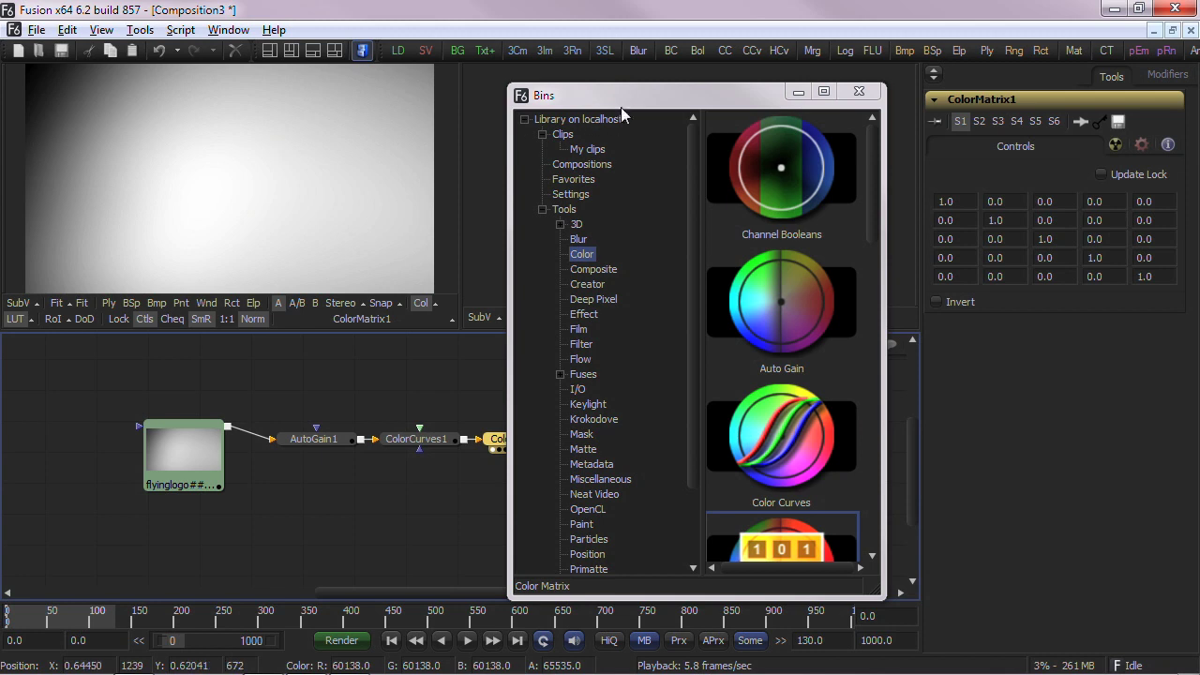
drag(624, 99, 710, 106)
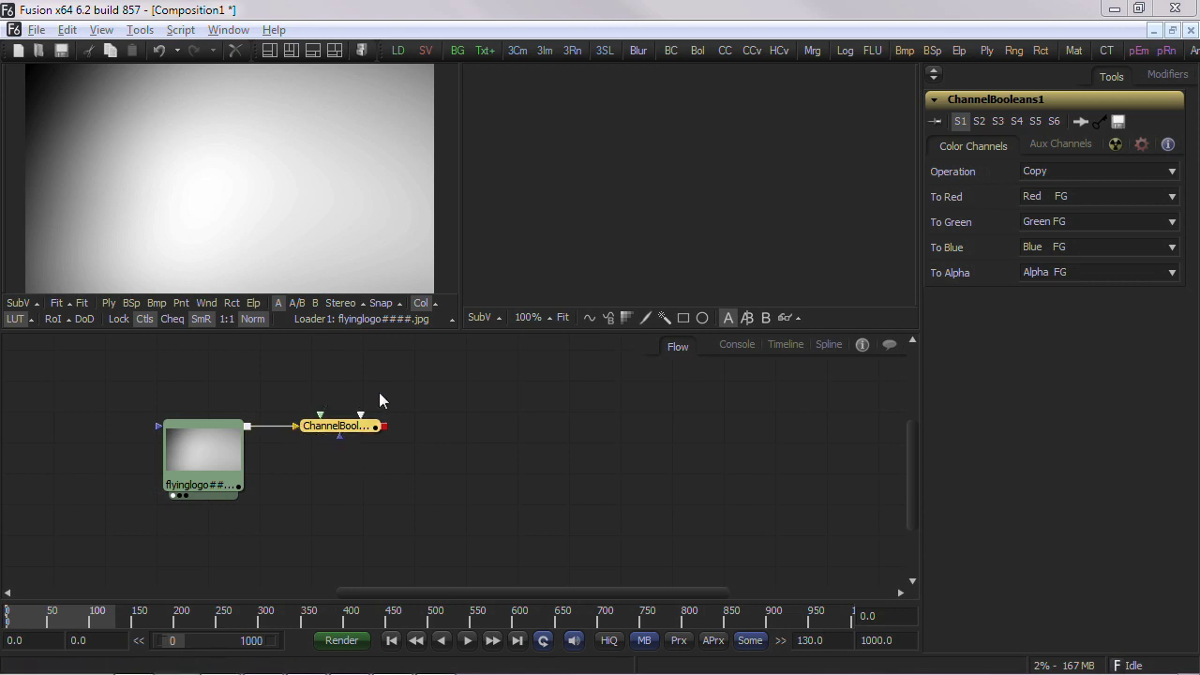
Set ChannelBooleans1 to Multiply, taking Red, Green and Blue from Alpha FG.
click(1117, 172)
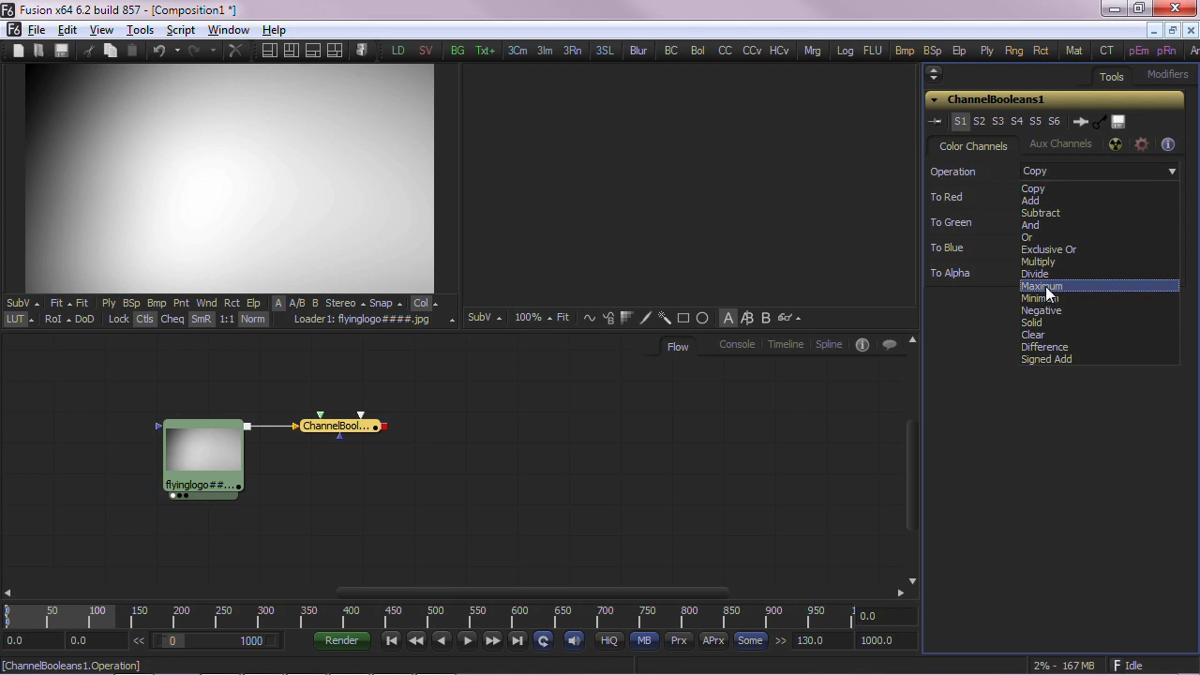
click(1047, 262)
click(1042, 197)
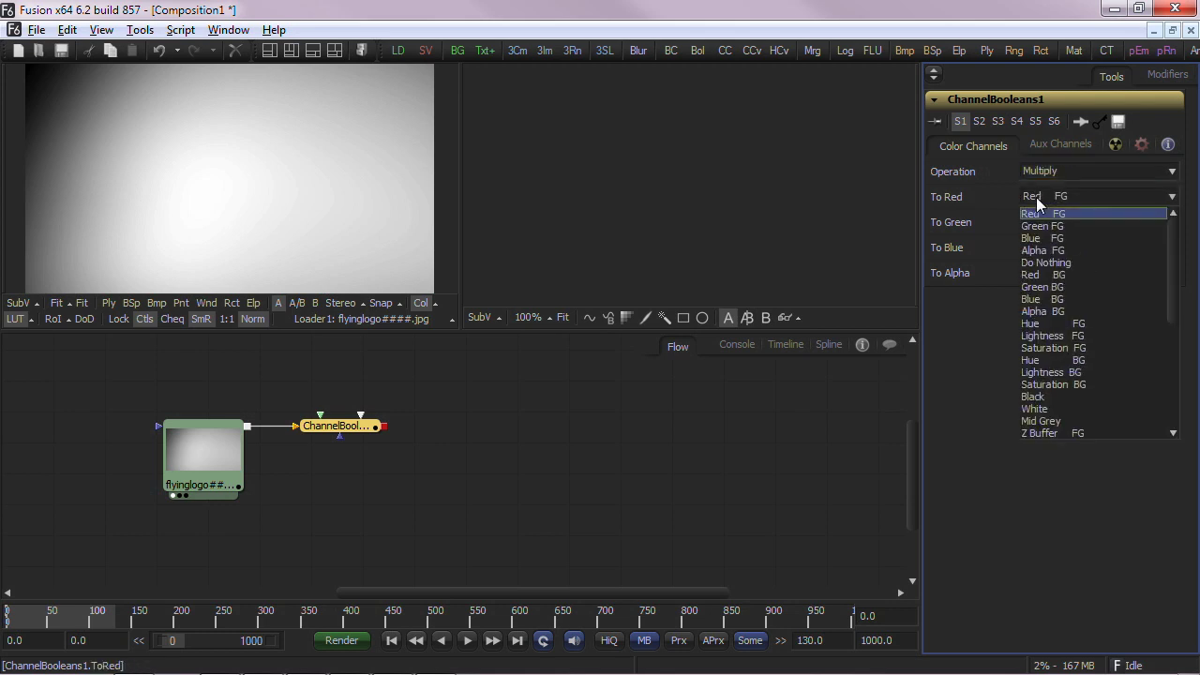
click(1041, 250)
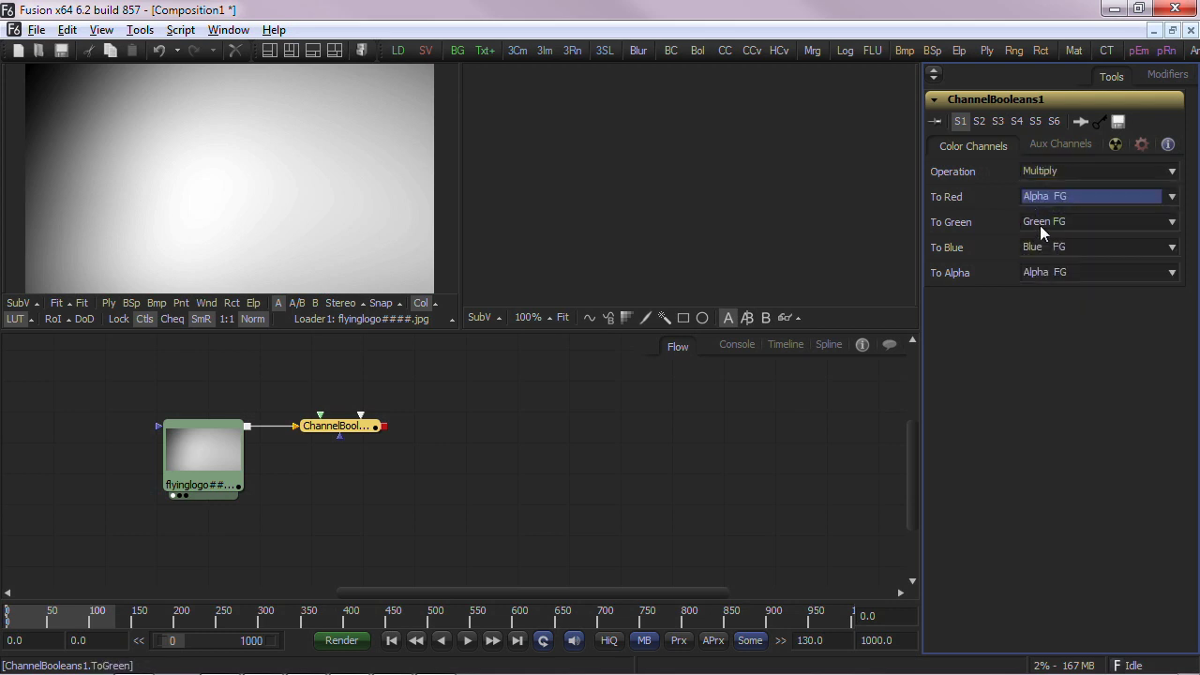
click(1043, 222)
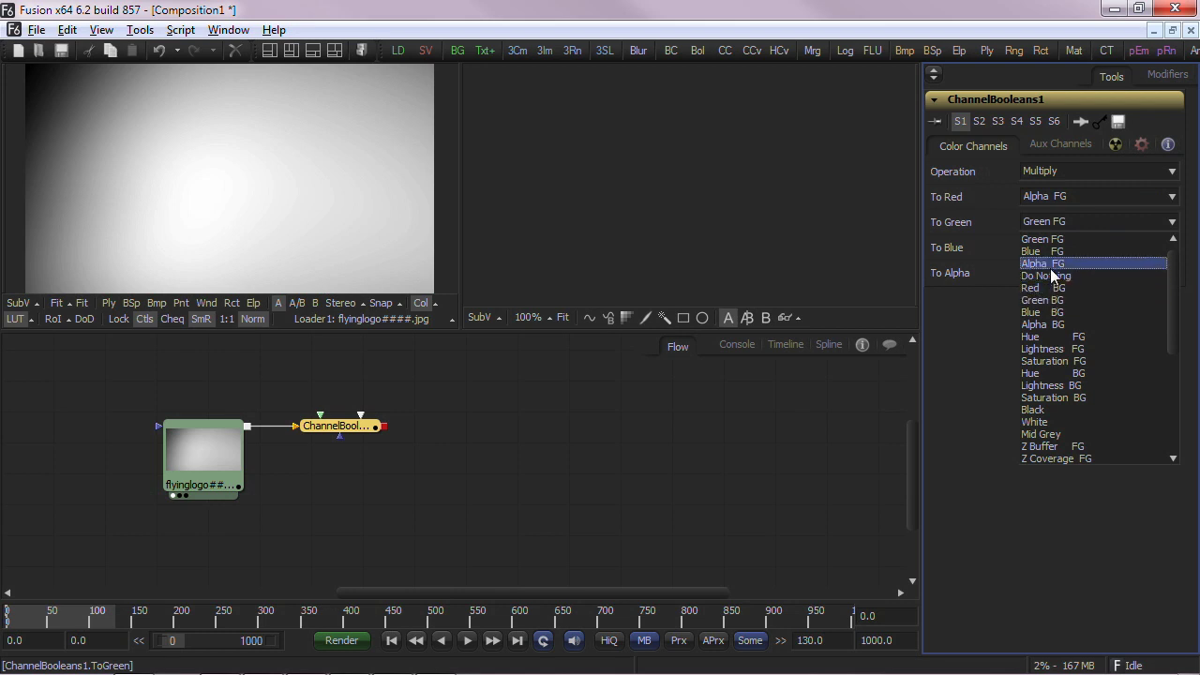
click(1050, 263)
click(1036, 247)
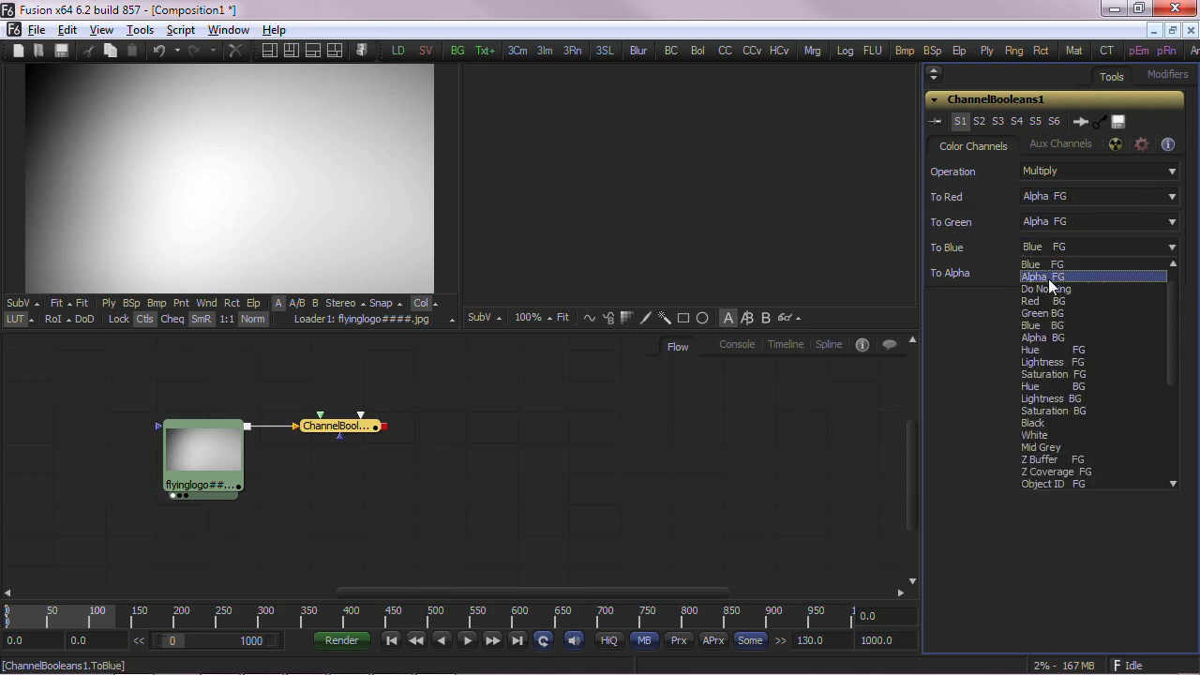
click(1048, 282)
click(366, 463)
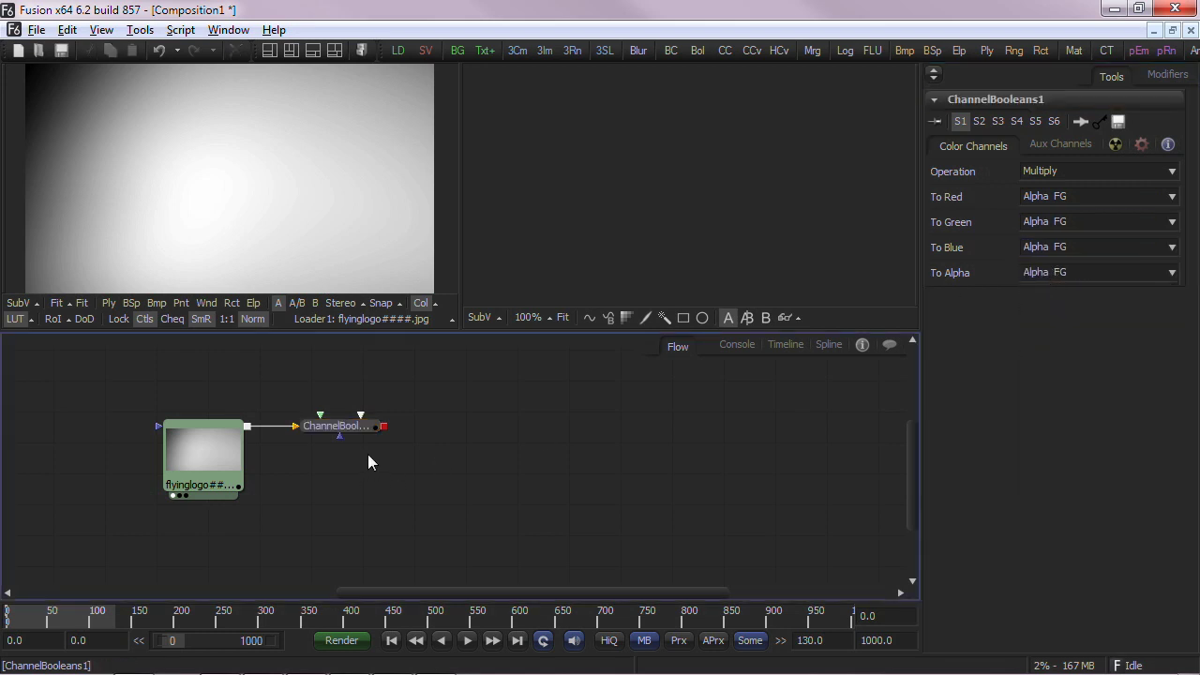
key(ctrl+b)
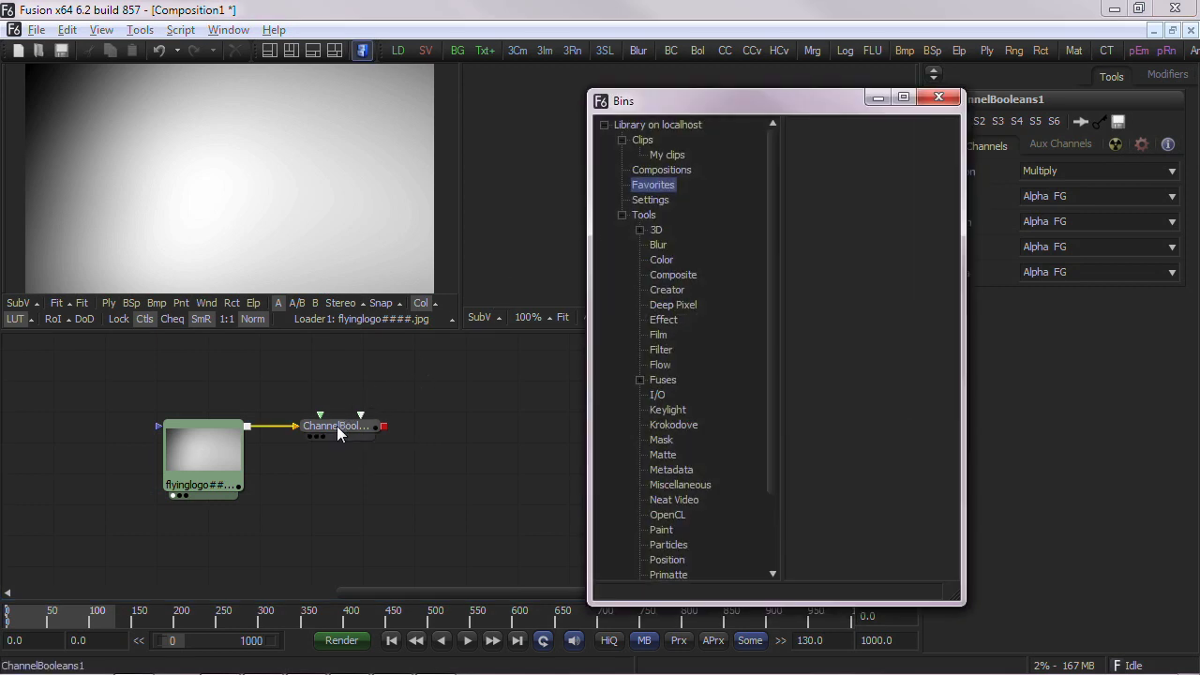
Save the ChannelBooleans node to Favorites as 'ChannelBooleans alpha'.
drag(339, 425, 854, 233)
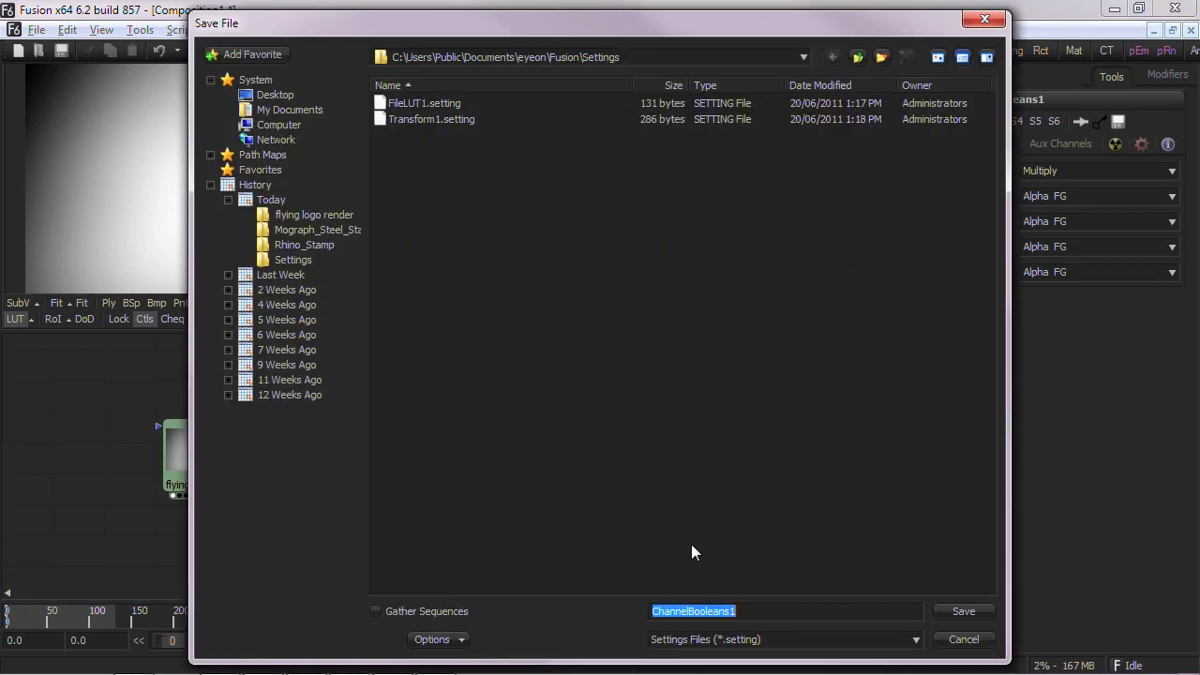
click(742, 614)
key(BackSpace)
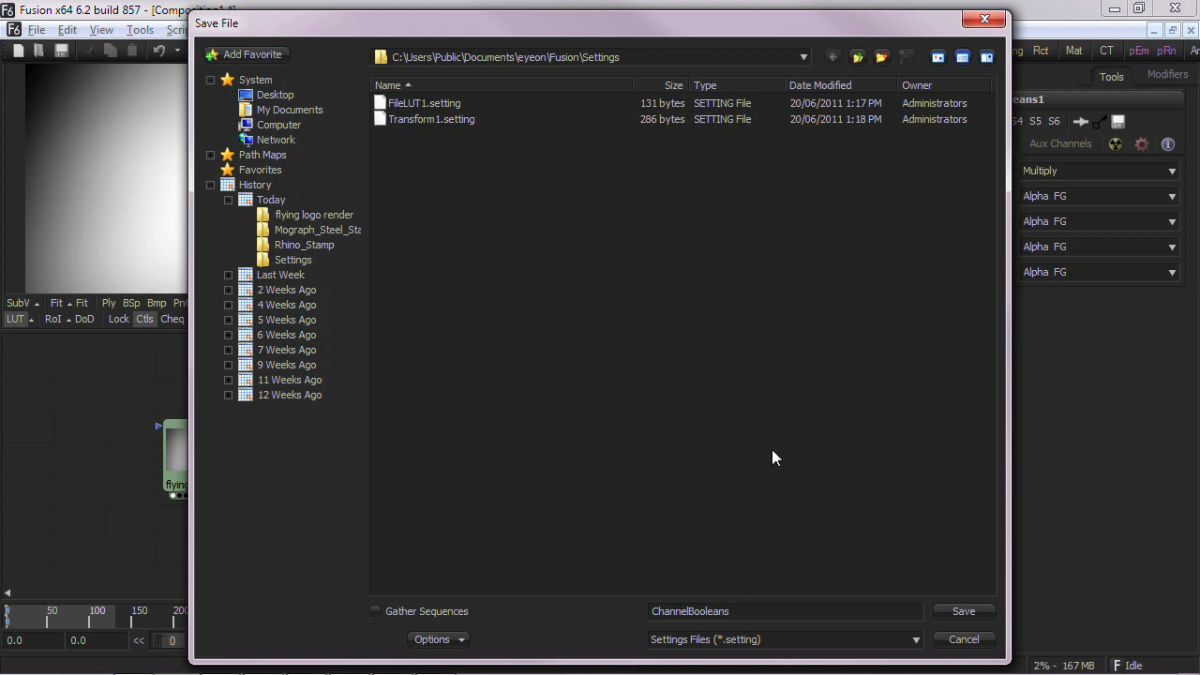
text(alpha)
key(Return)
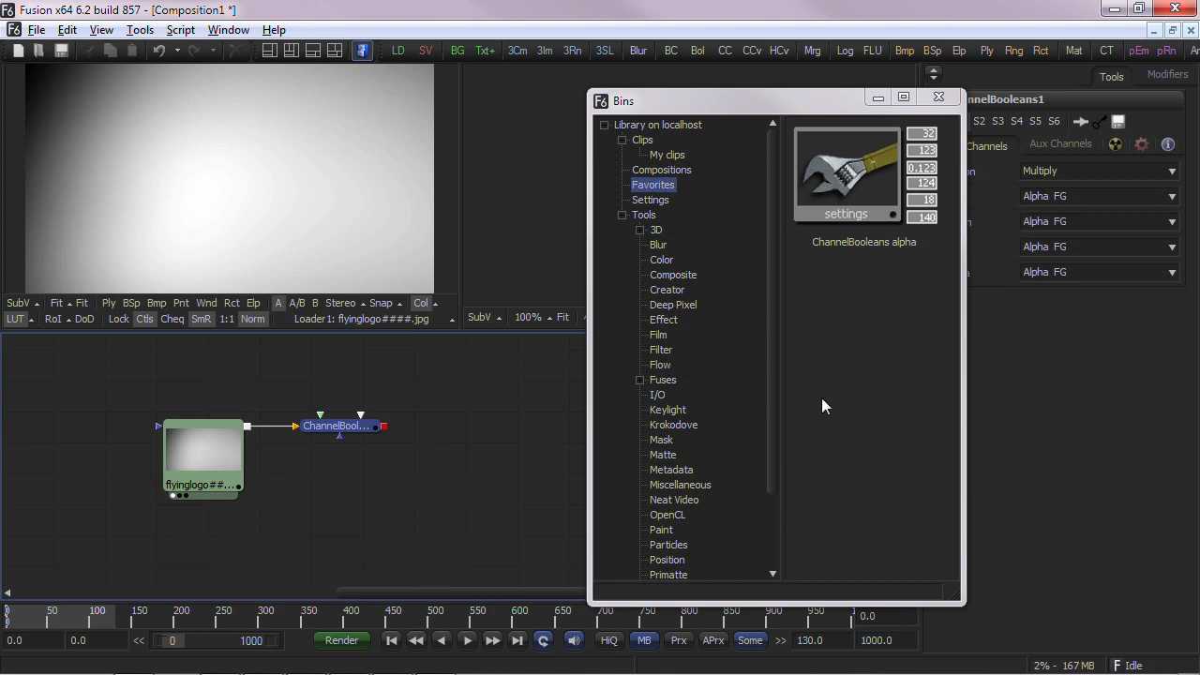
Find the new favorite under the flow's Add Tool > Favorites menu.
right_click(453, 397)
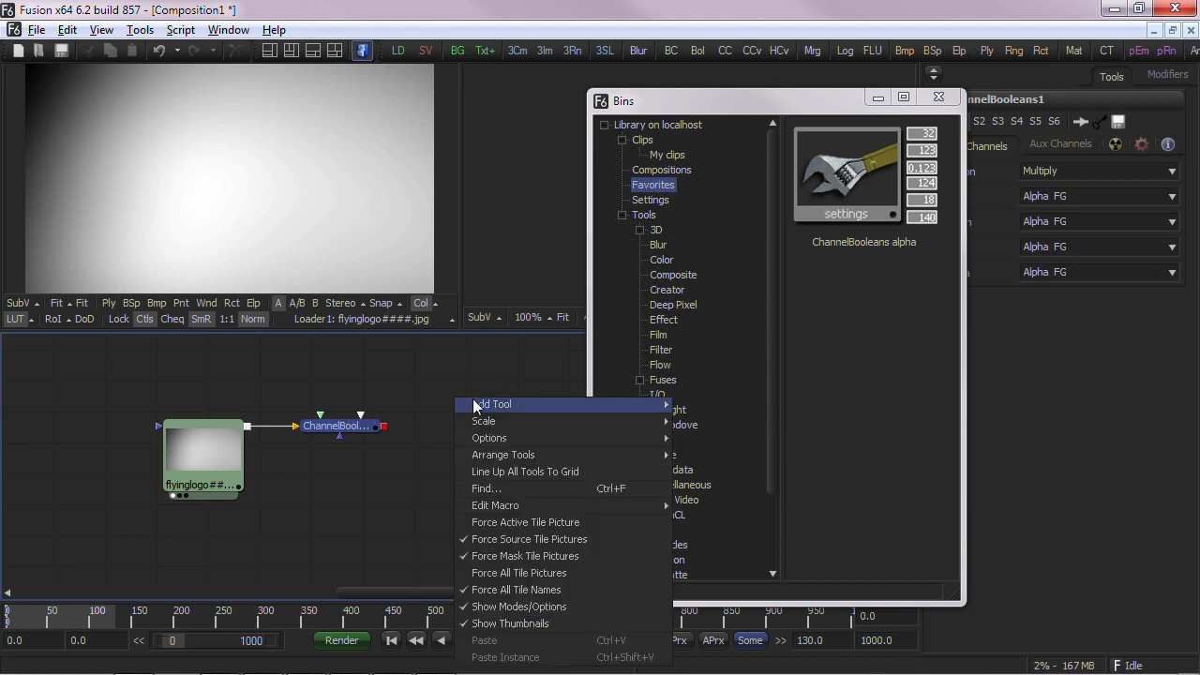
mouse_move(477, 404)
mouse_move(722, 159)
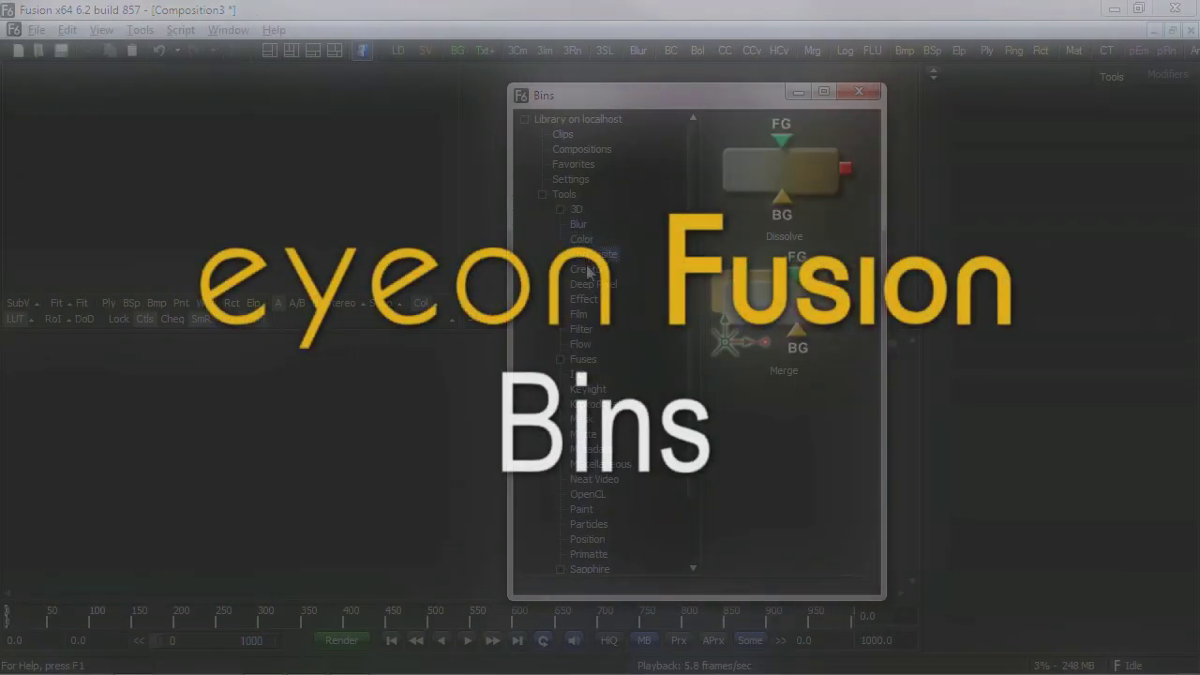
click(587, 269)
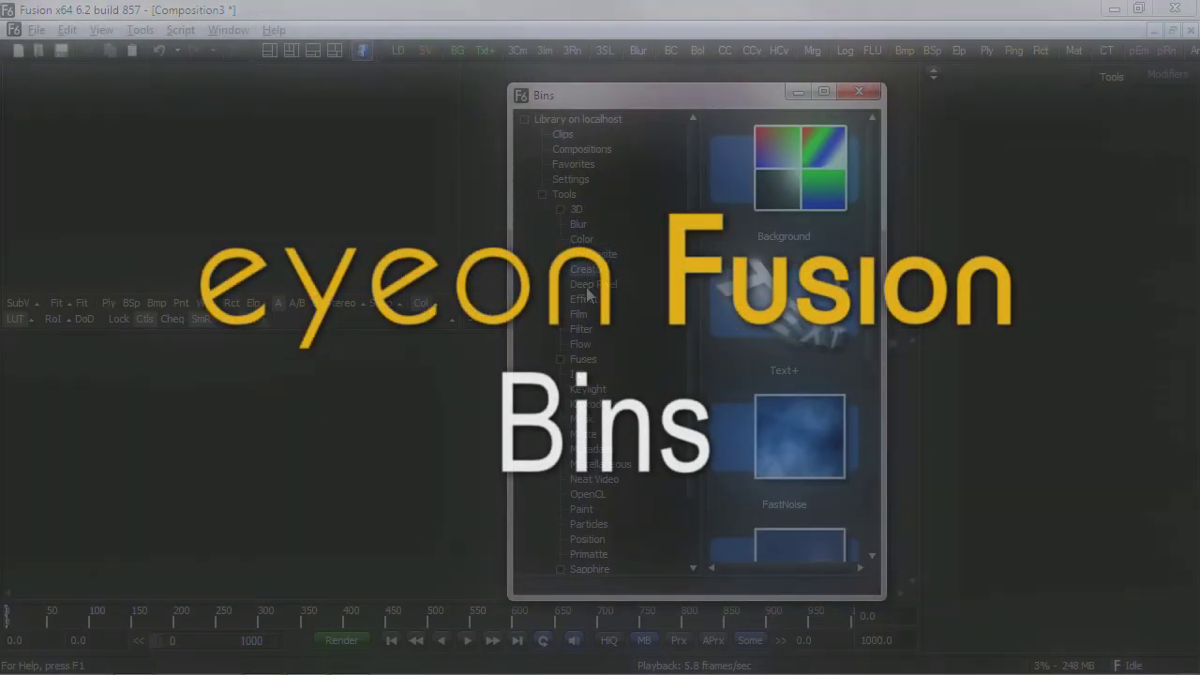